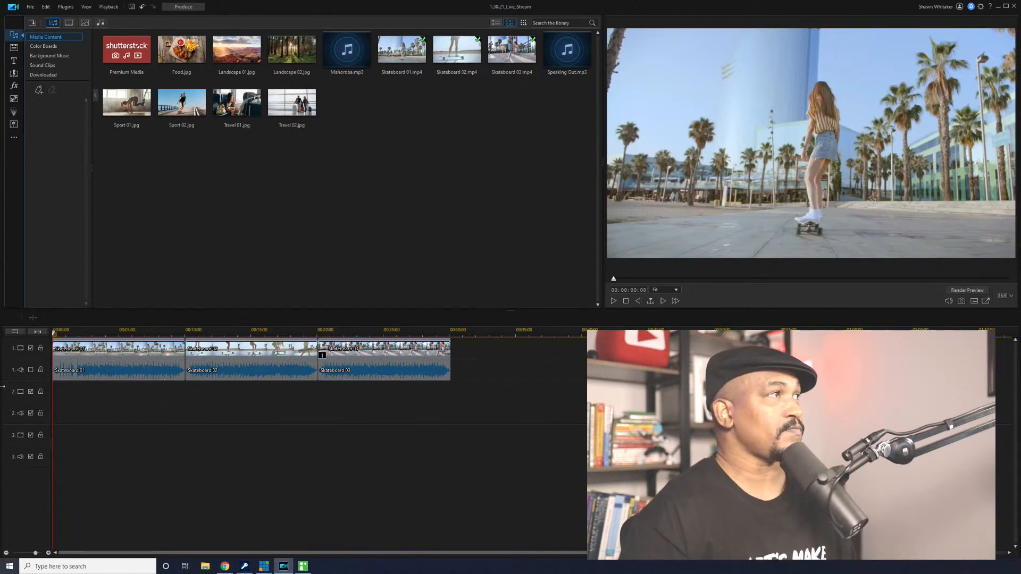
Check the hardware encoder options for fast video rendering in the production settings and return to the timeline
left_click(179, 10)
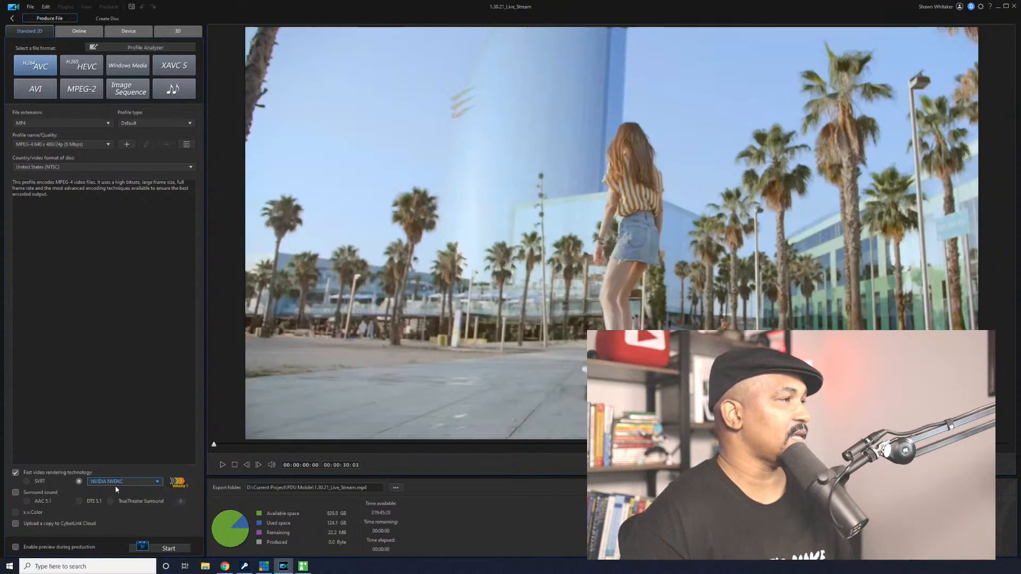
left_click(158, 482)
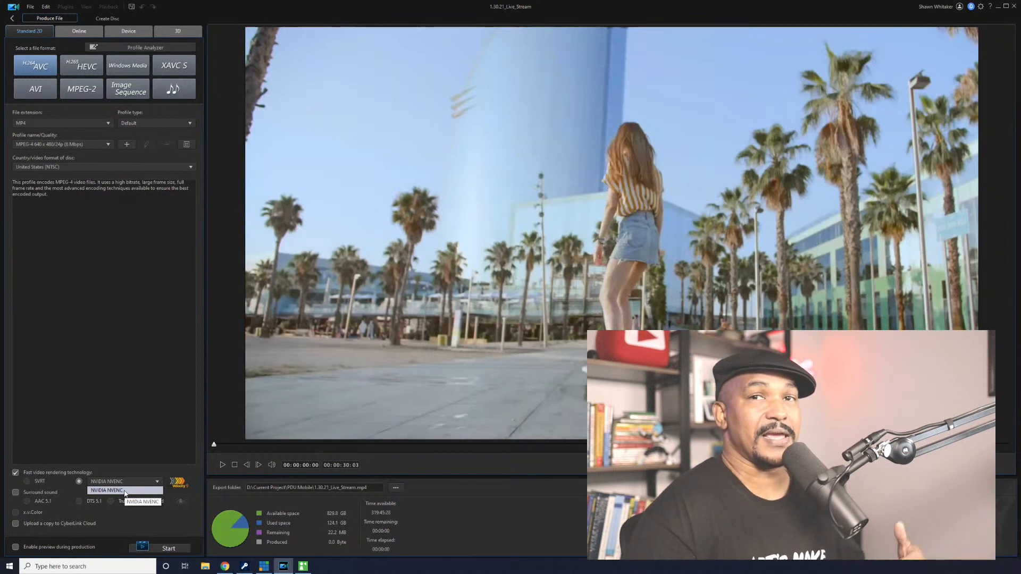
left_click(69, 488)
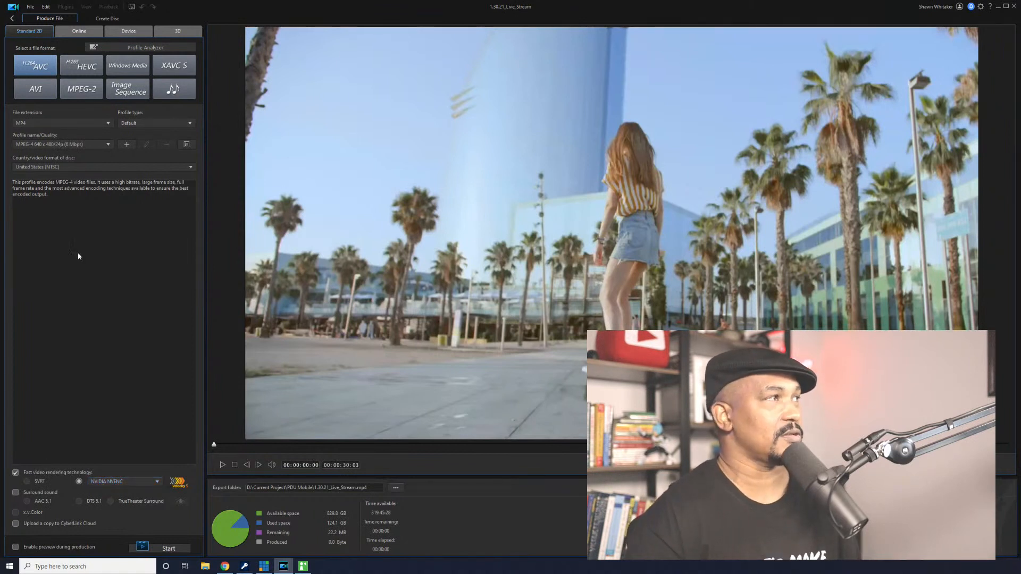
left_click(12, 18)
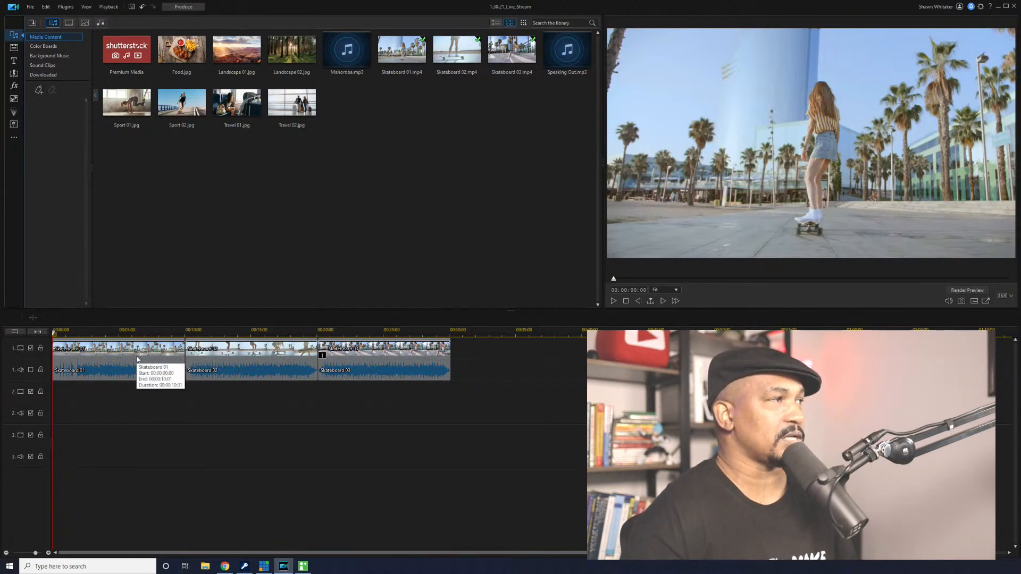
Open the Skateboard 01 clip in PiP Designer and examine the advanced mode's object settings, chroma key and border properties
left_click(137, 359)
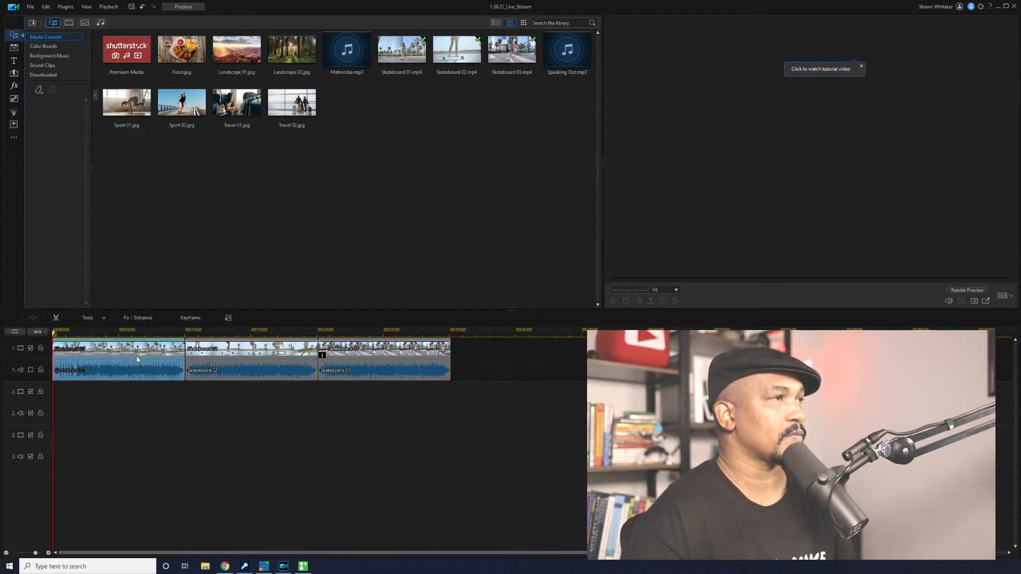
double_click(136, 359)
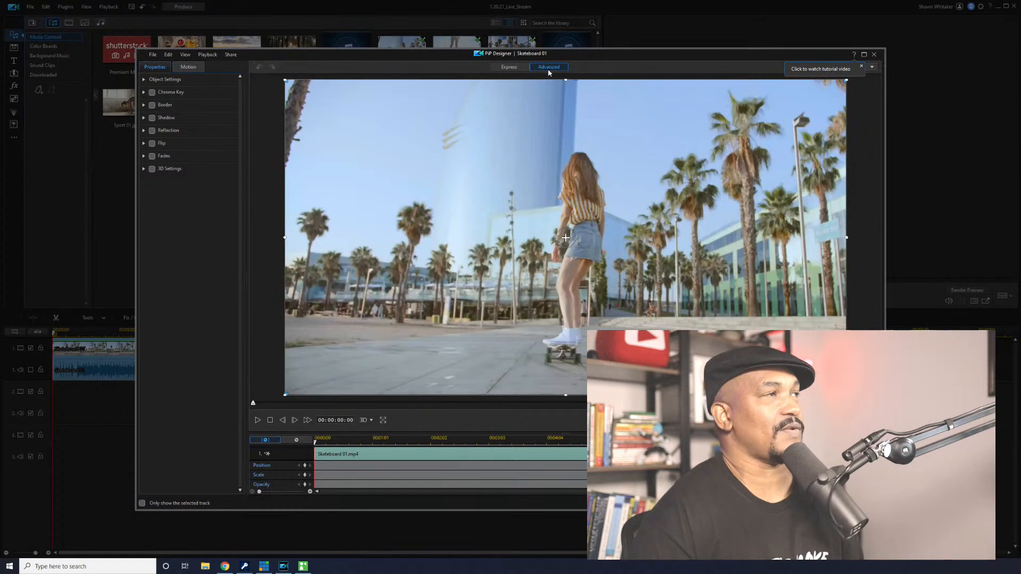
left_click(143, 81)
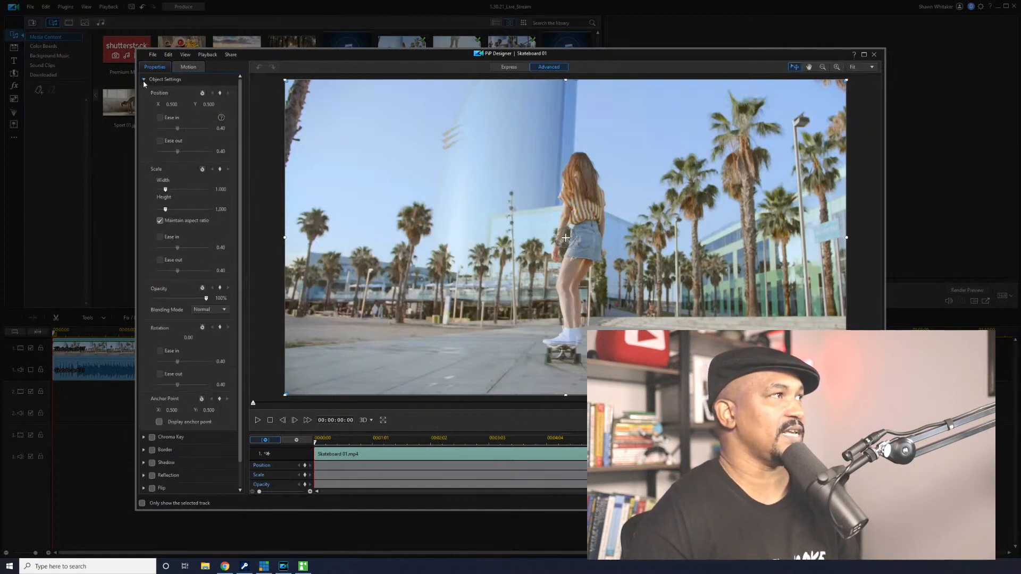
left_click(144, 81)
left_click(143, 93)
left_click(144, 93)
left_click(143, 106)
left_click(143, 105)
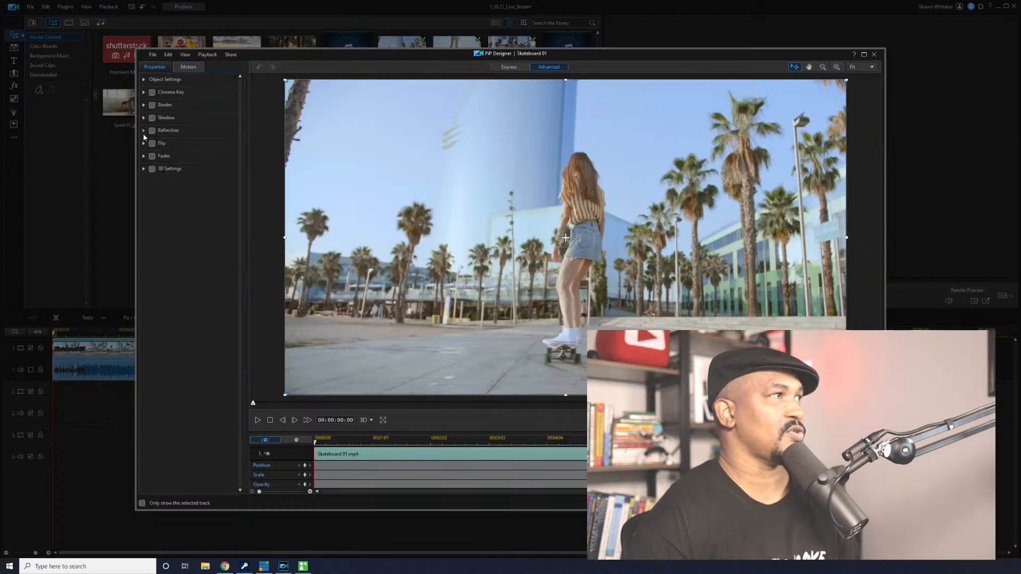
Switch PiP Designer to express mode and examine its object settings, chroma key, border, shadow and fades properties
left_click(509, 67)
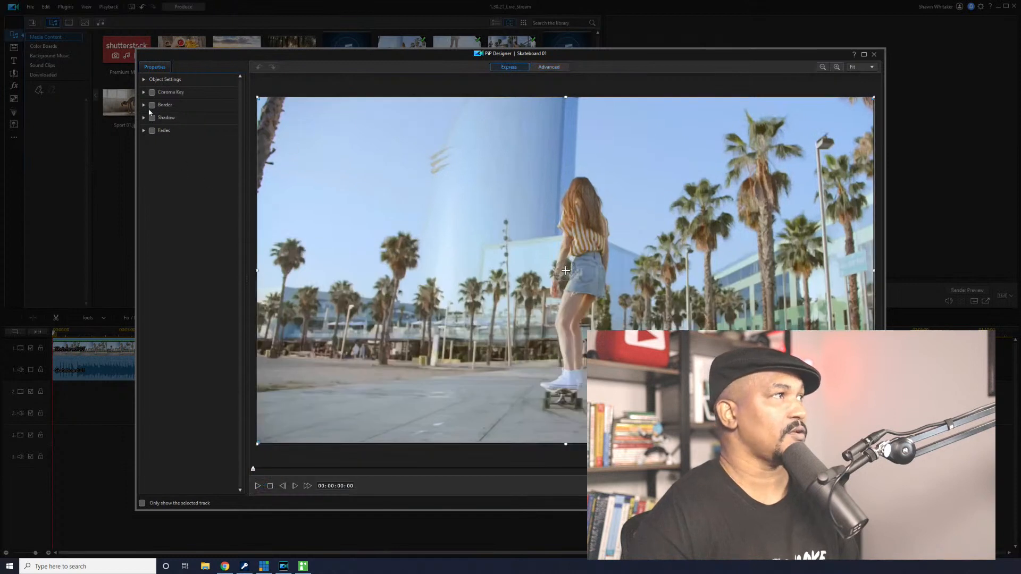
left_click(143, 79)
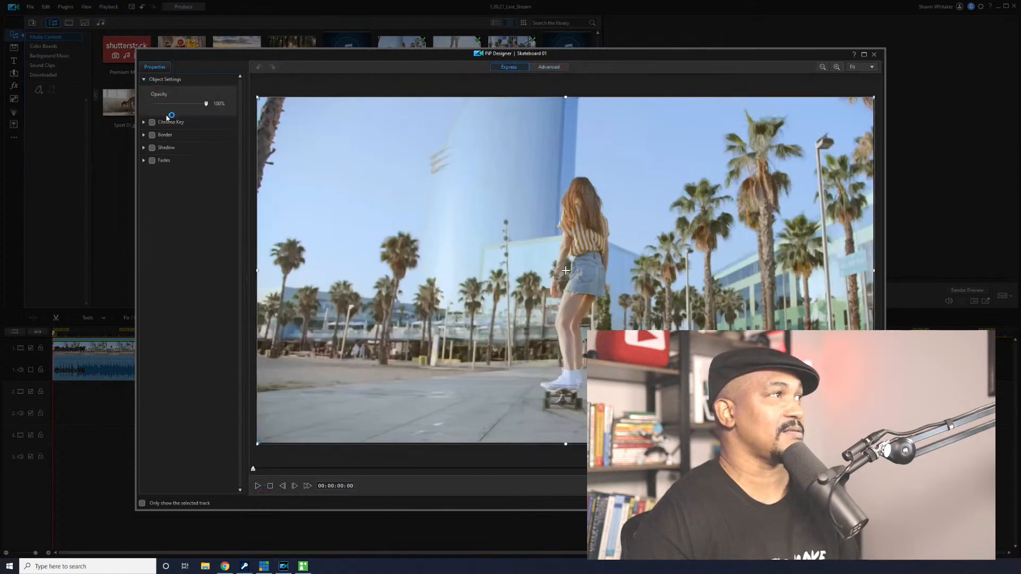
left_click(144, 80)
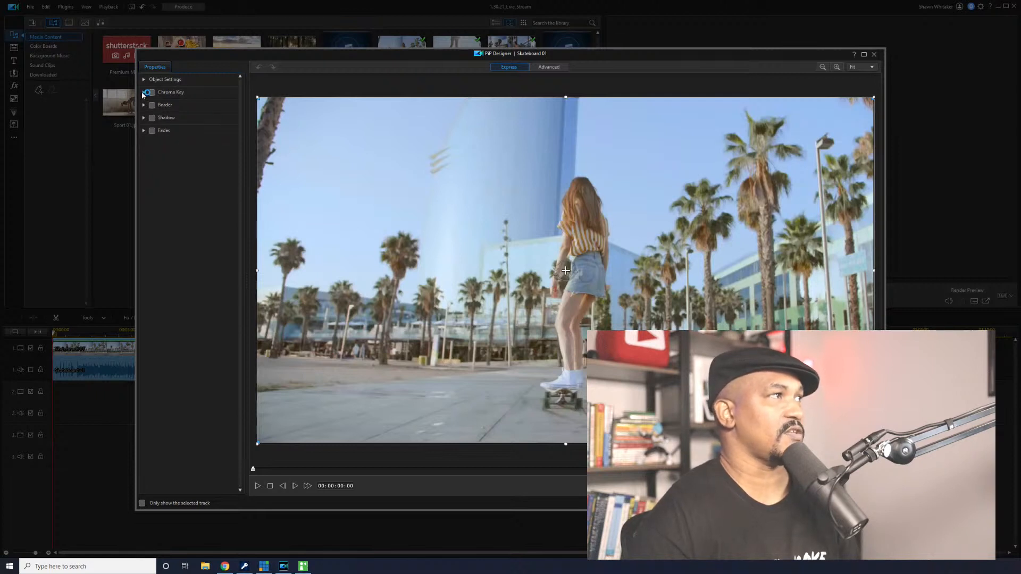
left_click(143, 93)
left_click(143, 92)
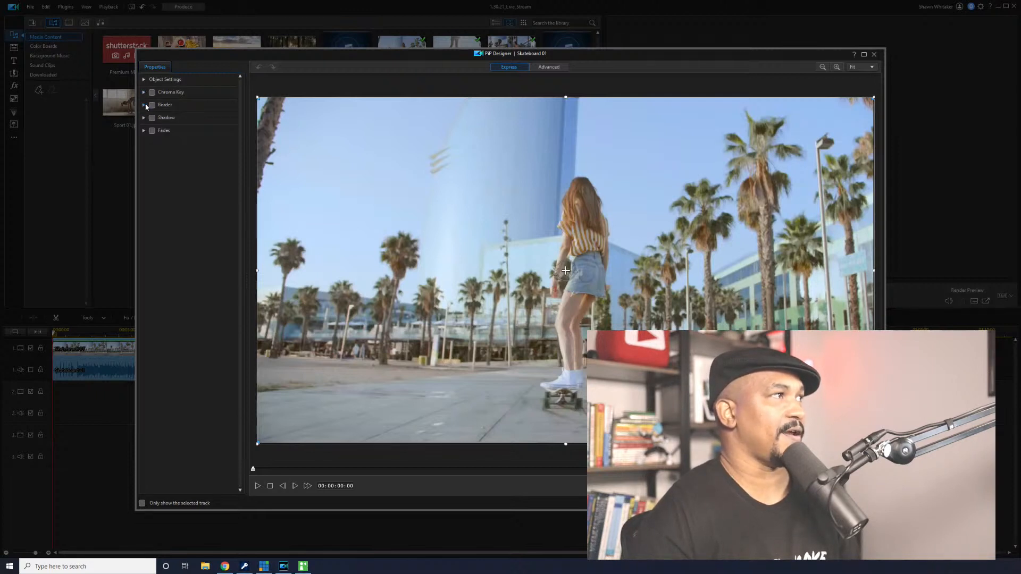
left_click(144, 104)
left_click(144, 105)
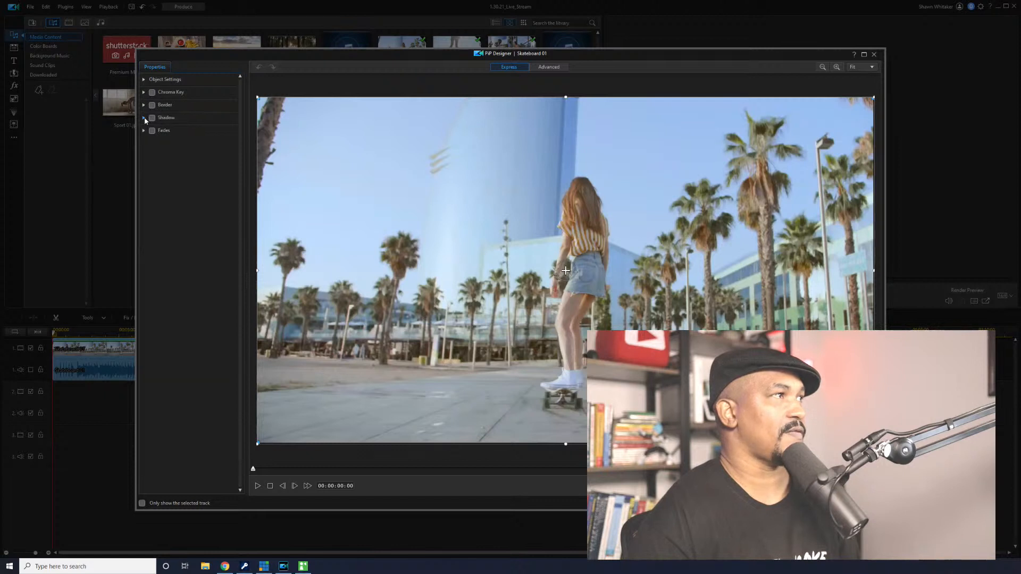
left_click(144, 118)
left_click(145, 117)
left_click(143, 131)
left_click(143, 131)
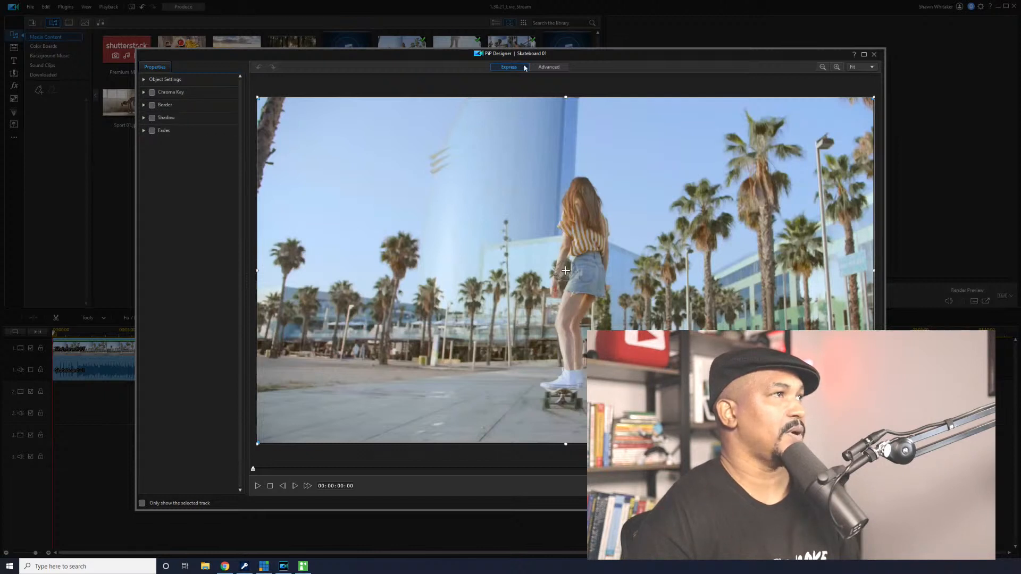
Compare the advanced and express modes of PiP Designer, ending in advanced mode, and close the designer
left_click(548, 67)
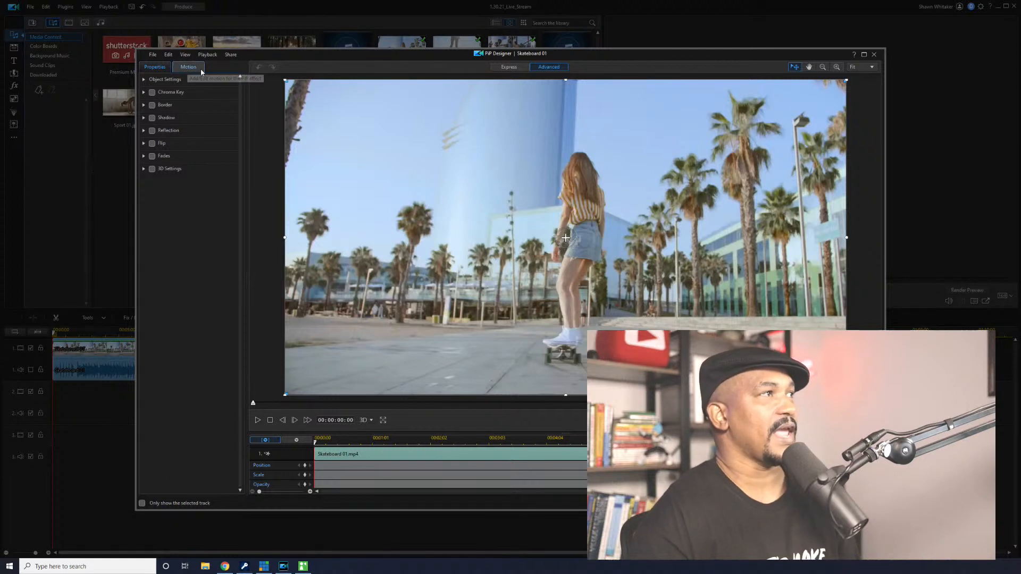
left_click(503, 66)
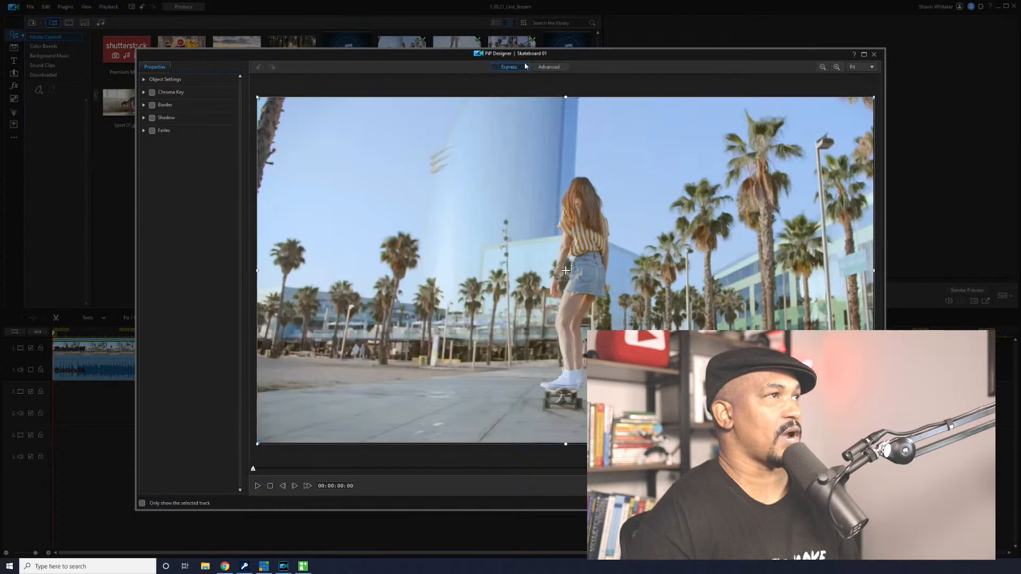
left_click(562, 70)
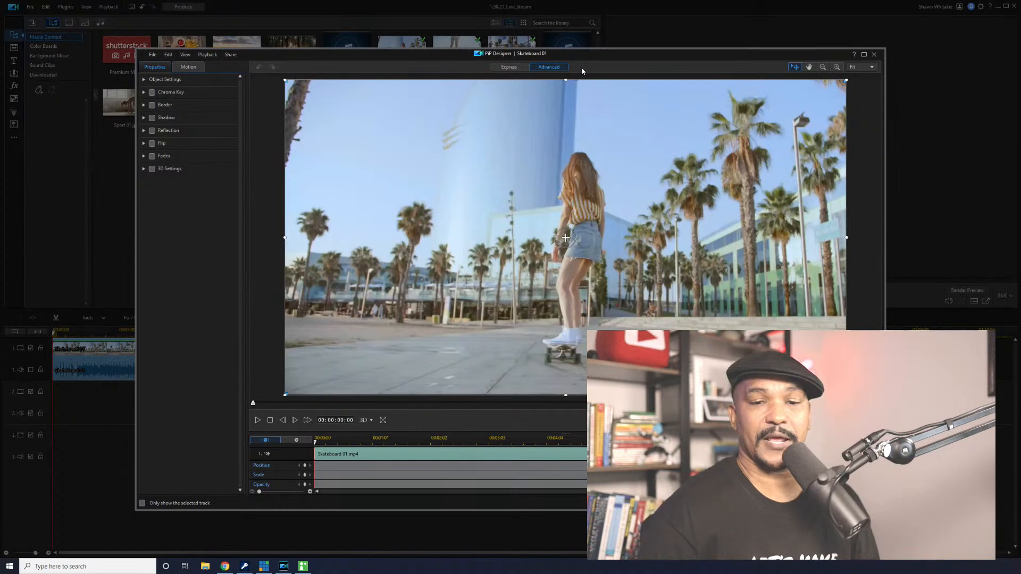
left_click(875, 55)
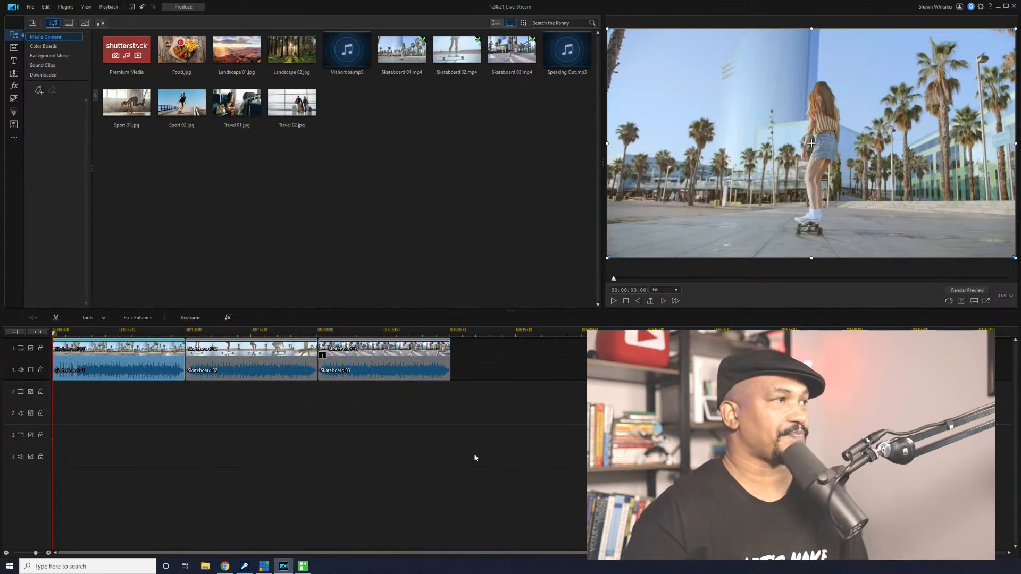
View the X-Ray effect's settings through the effect marker on the Skateboard 03 clip and close them
left_click(322, 358)
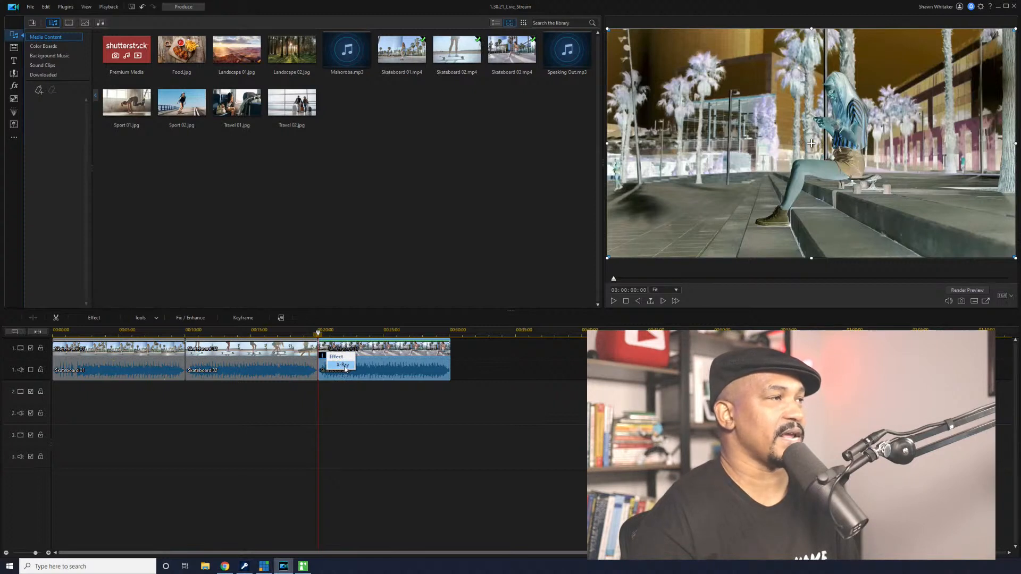
left_click(343, 366)
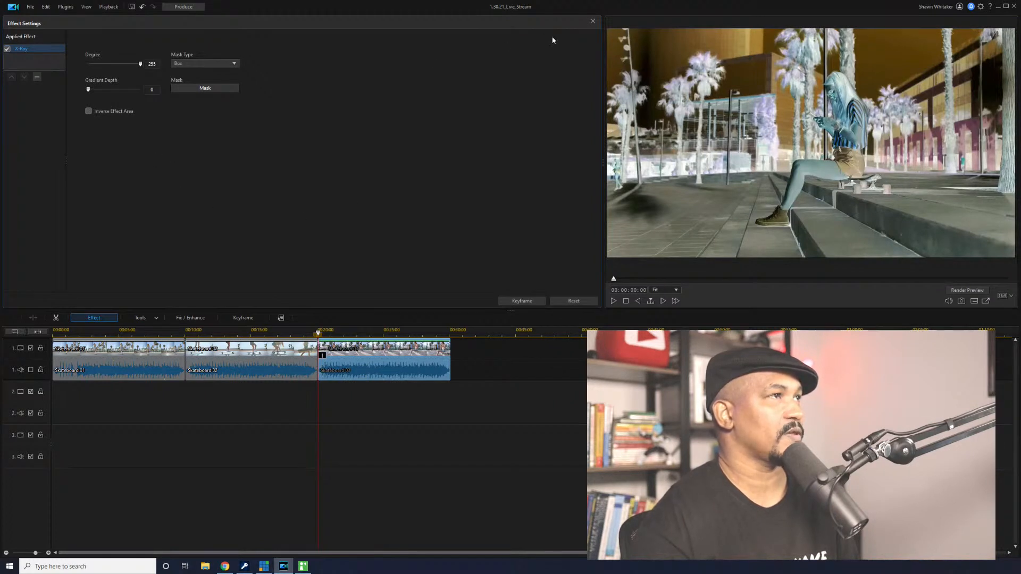
left_click(592, 21)
left_click(364, 413)
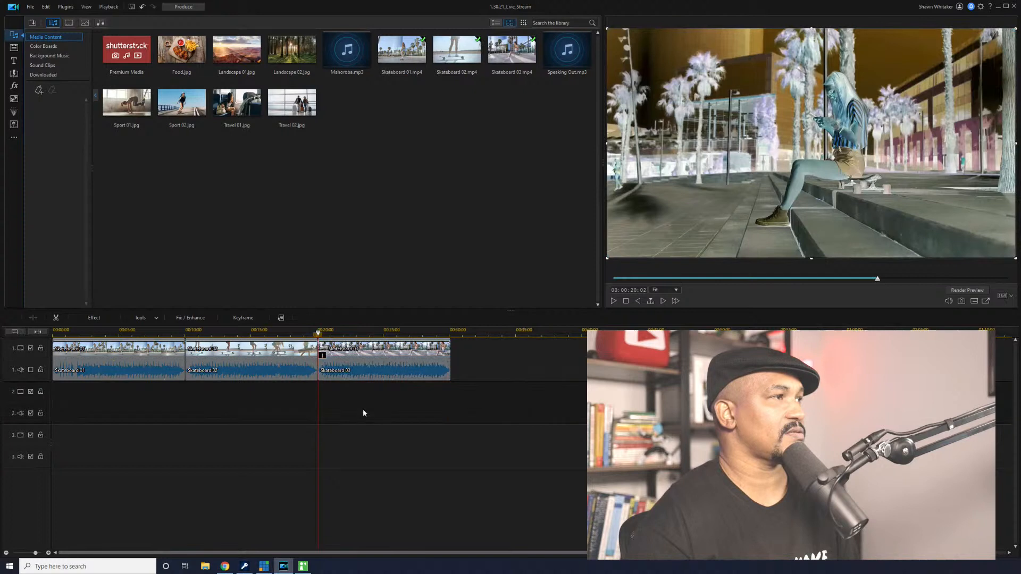
Select the Skateboard 03 clip, view its applied effects in the effect settings and close them
left_click(369, 351)
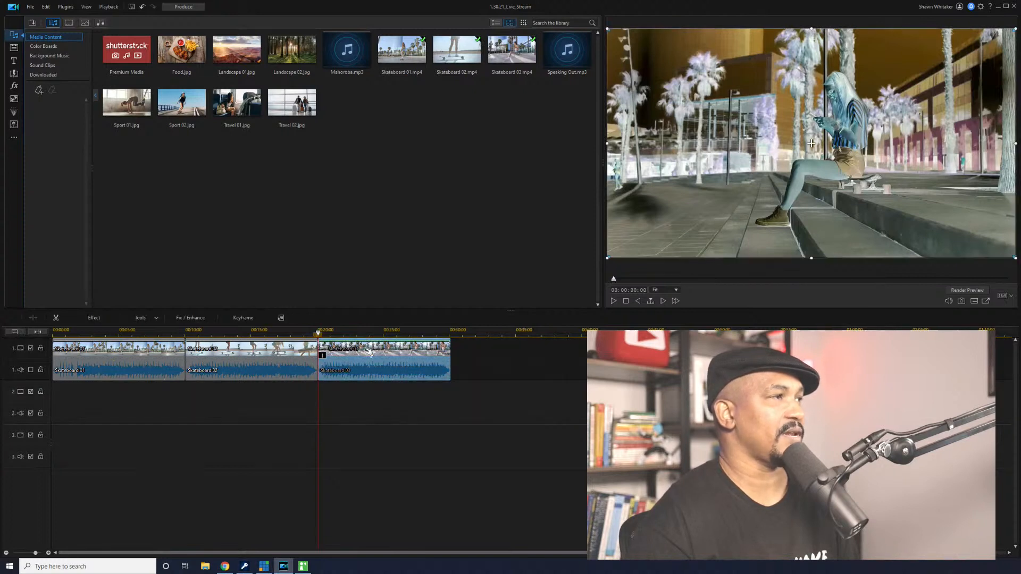
left_click(88, 318)
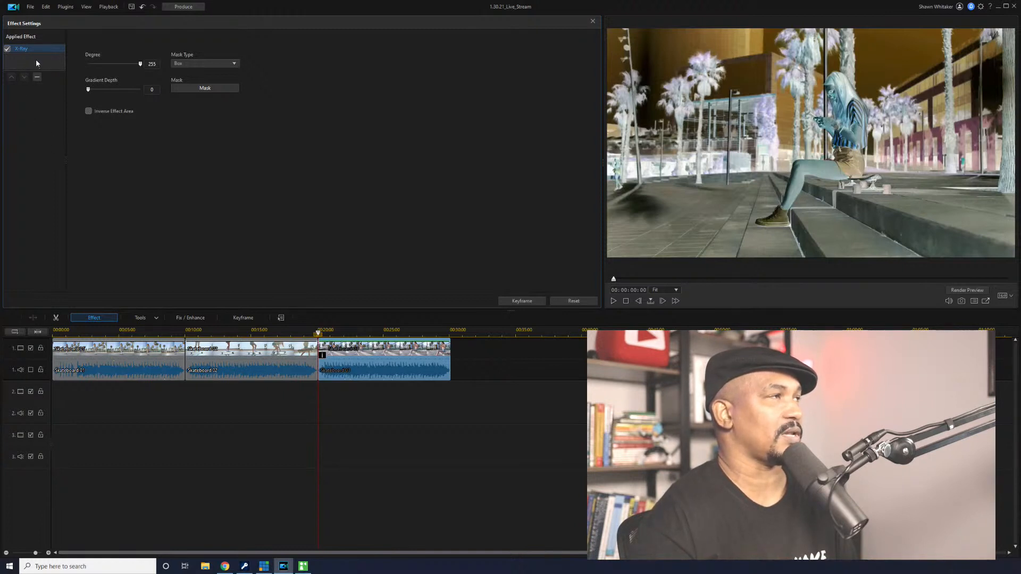
left_click(592, 24)
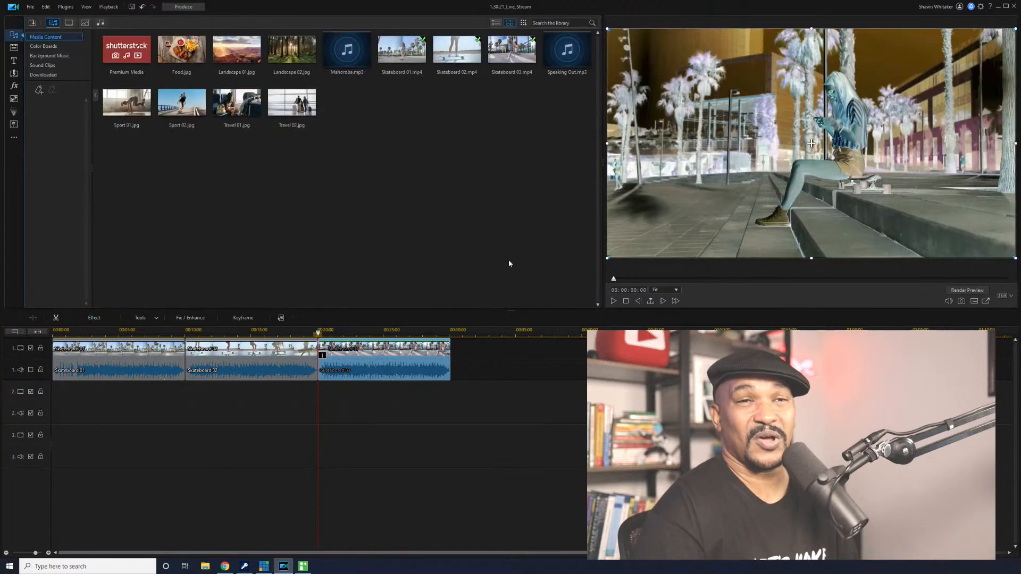
Show the list of effects applied to the Skateboard 03 clip directly on the timeline and dismiss it
left_click(323, 356)
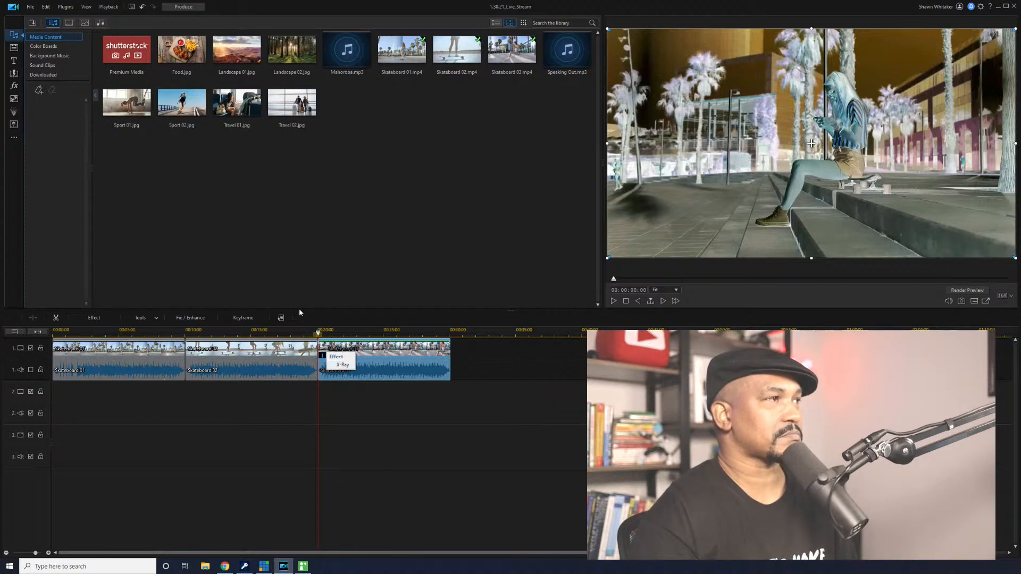
left_click(330, 396)
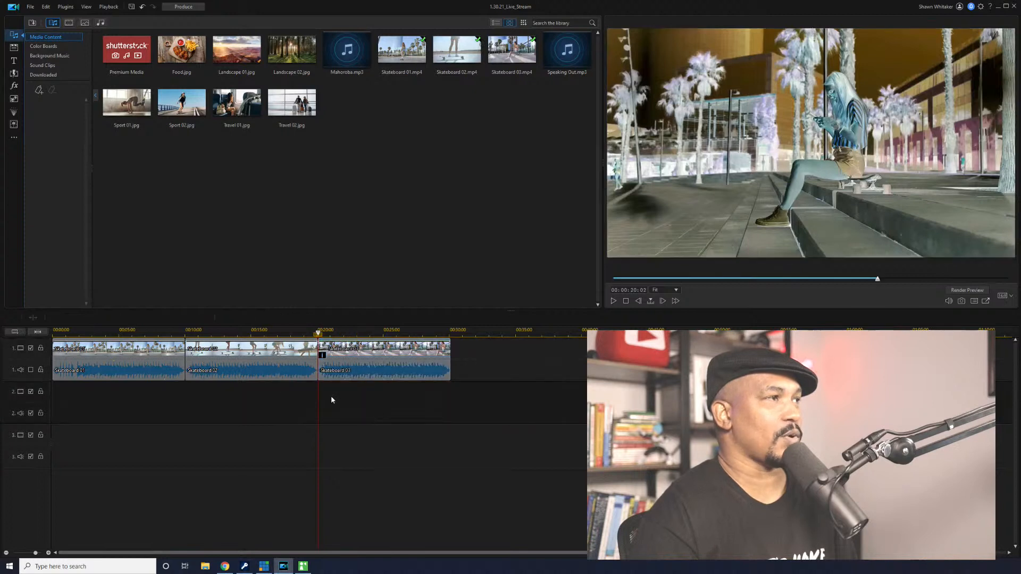
left_click(325, 357)
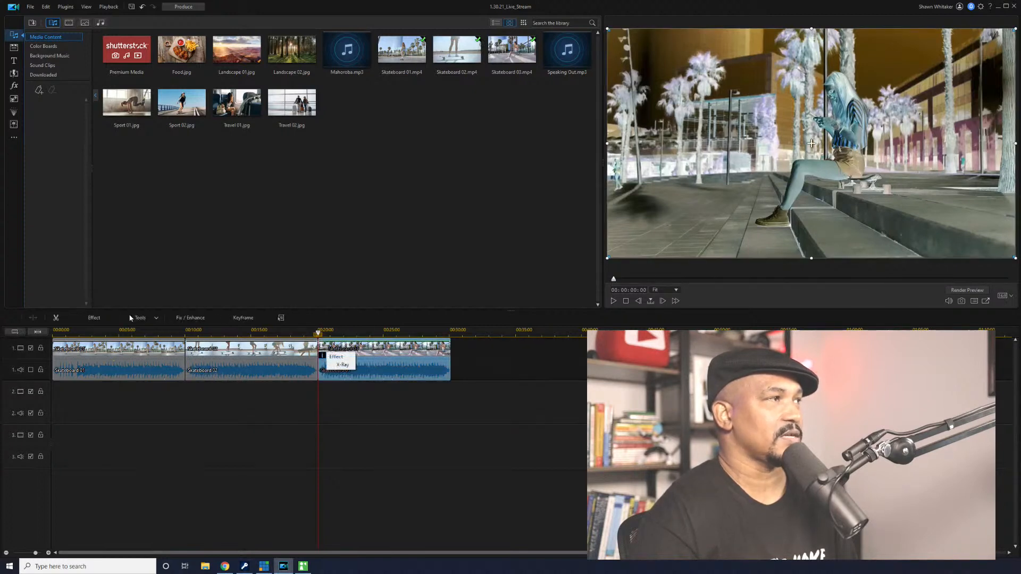
left_click(337, 414)
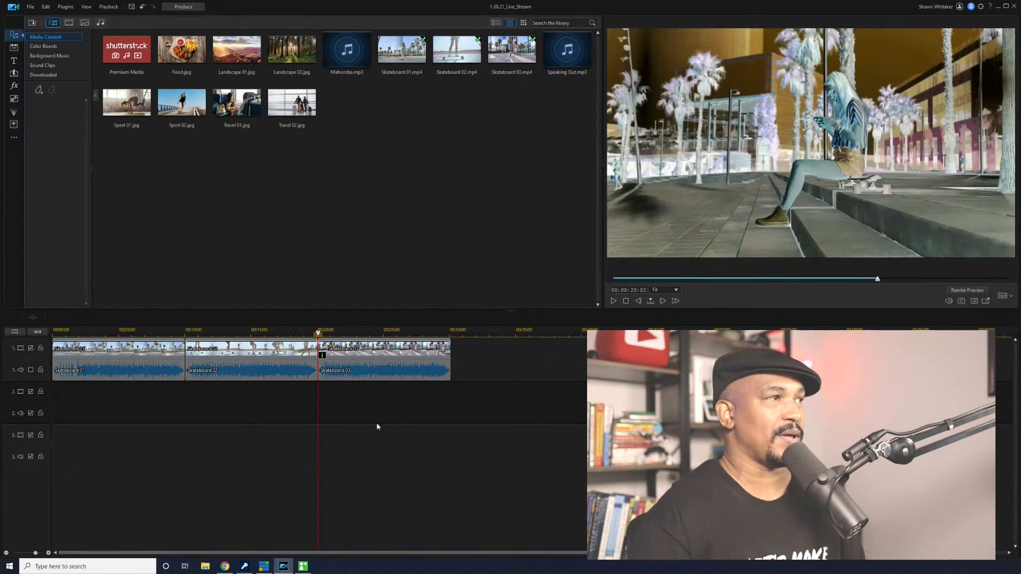
Reopen the Skateboard 03 clip's effect settings, select the applied X-Ray effect for review and close the settings
mouse_move(324, 359)
left_click(324, 360)
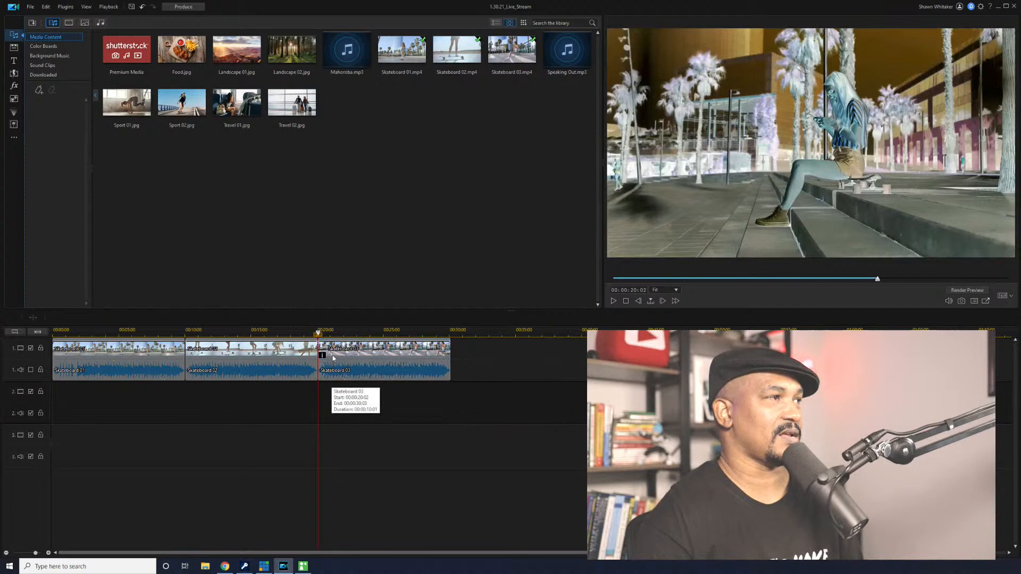
left_click(335, 356)
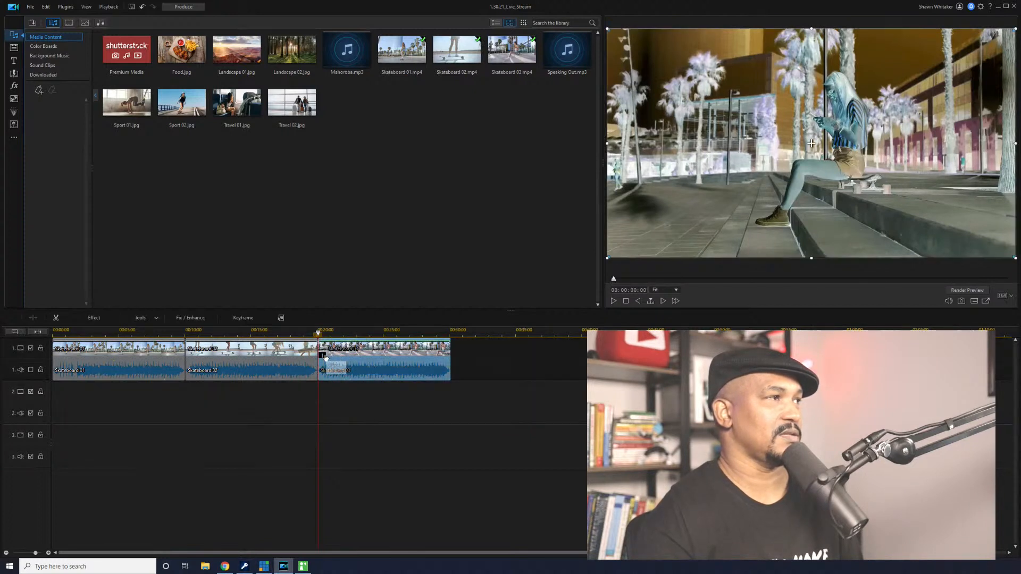
left_click(323, 356)
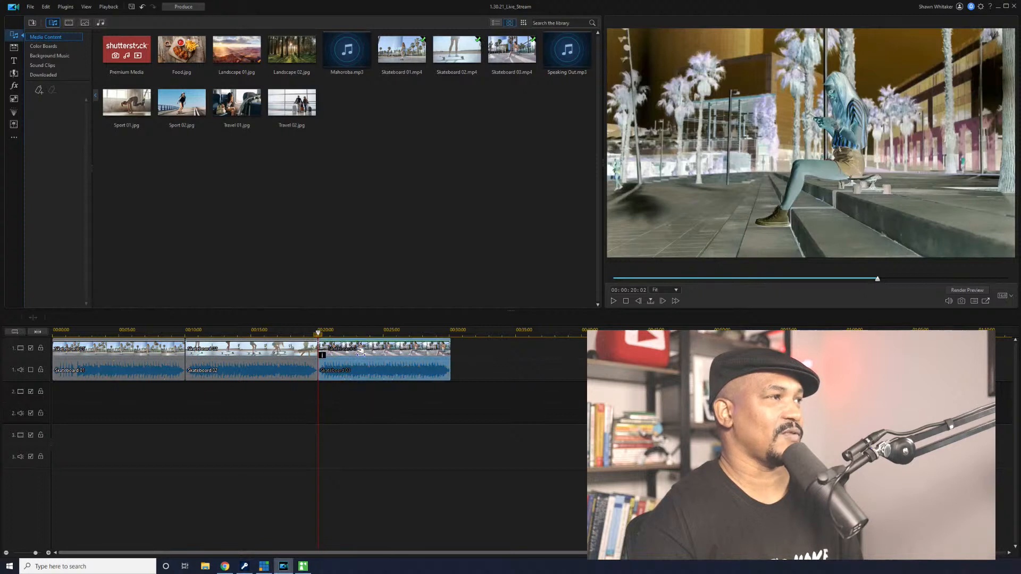
left_click(106, 319)
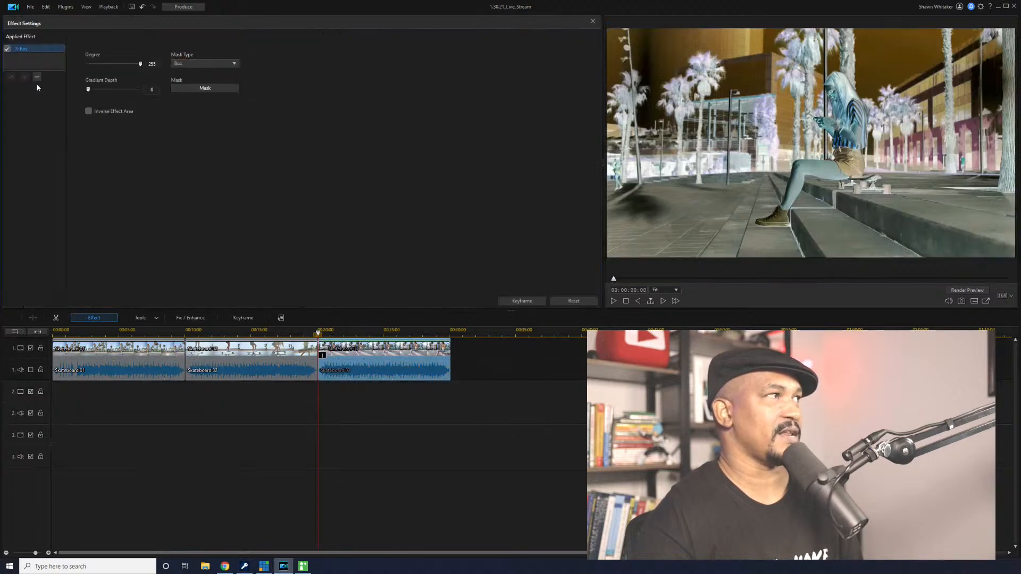
left_click(31, 53)
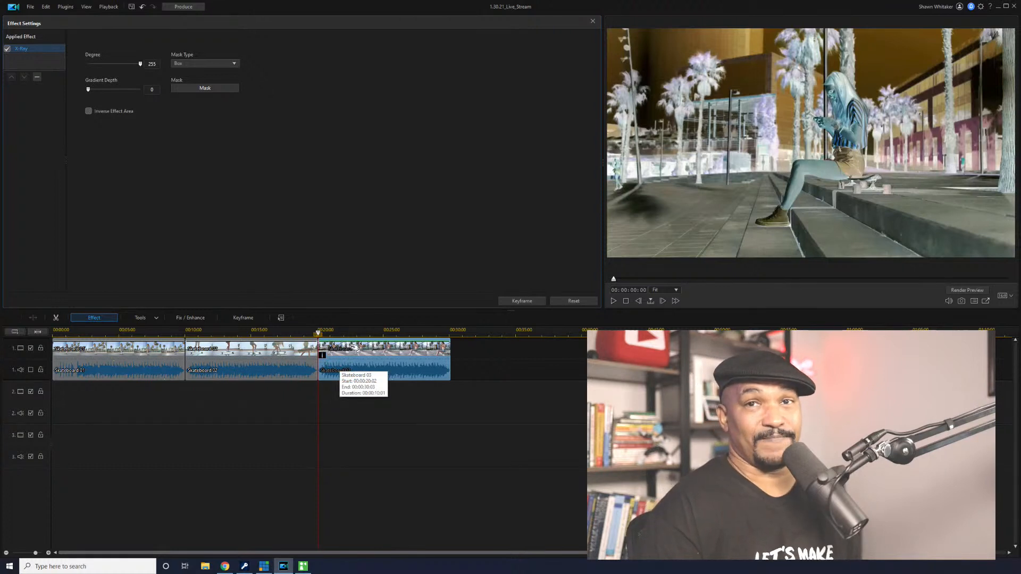
left_click(592, 22)
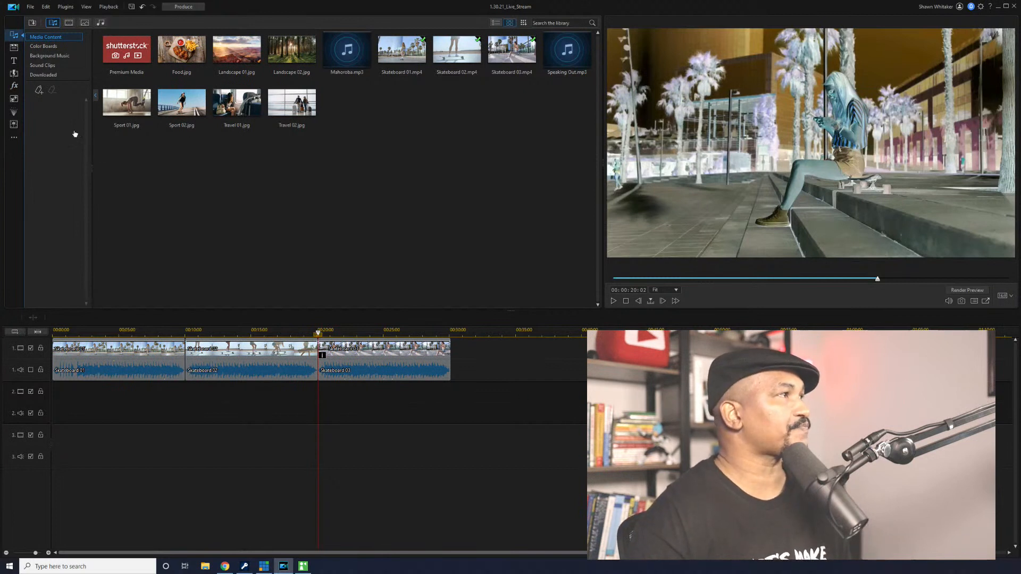
Place the Split 04 transition from the Split - Basic Transitions Pack between the Skateboard 01 and Skateboard 02 clips and play it
left_click(13, 74)
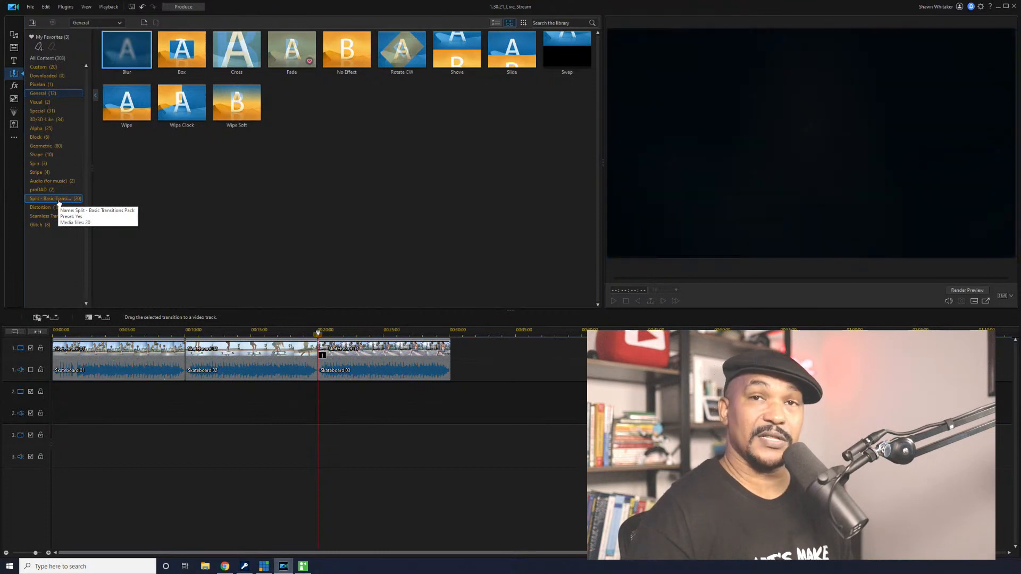
left_click(57, 199)
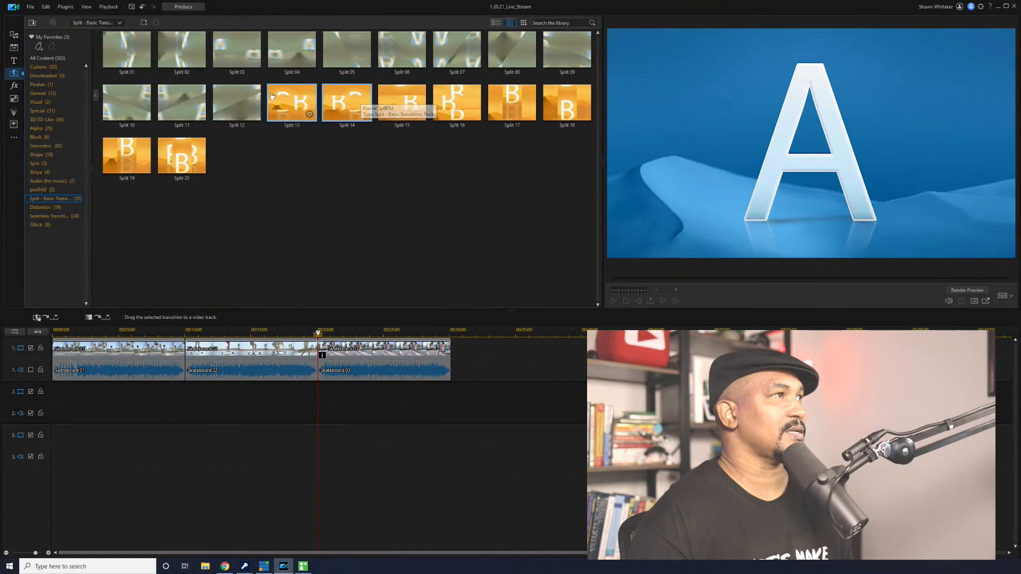
left_click_drag(291, 51, 179, 357)
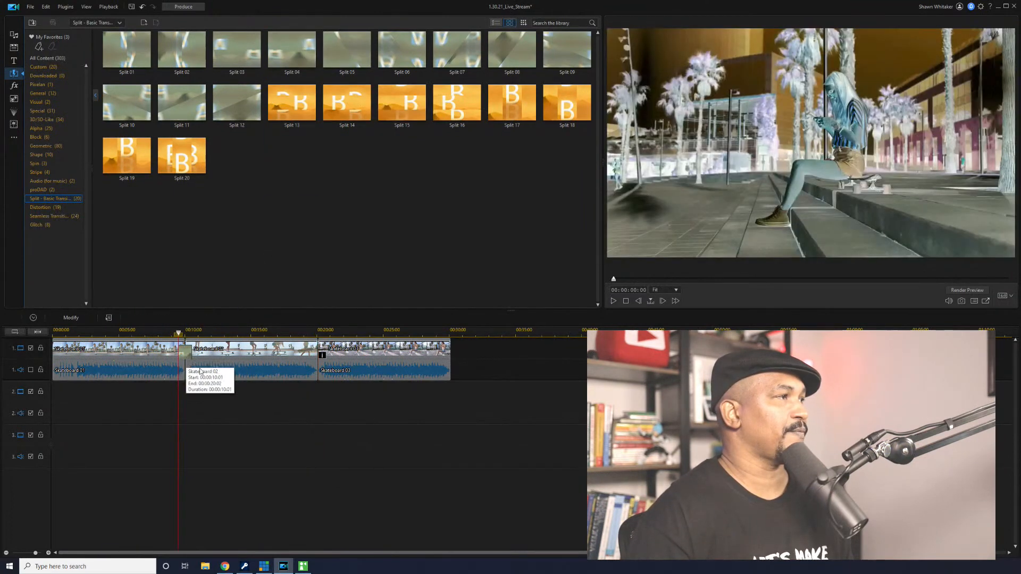
key("space")
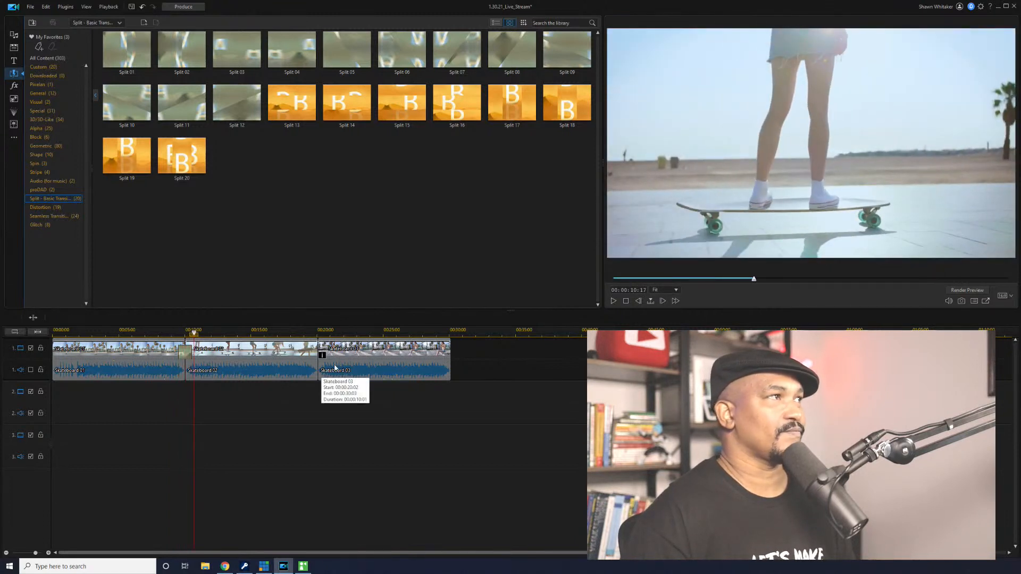
Replace the transition between Skateboard 01 and Skateboard 02 with Split 05 and play it
left_click_drag(347, 49, 184, 353)
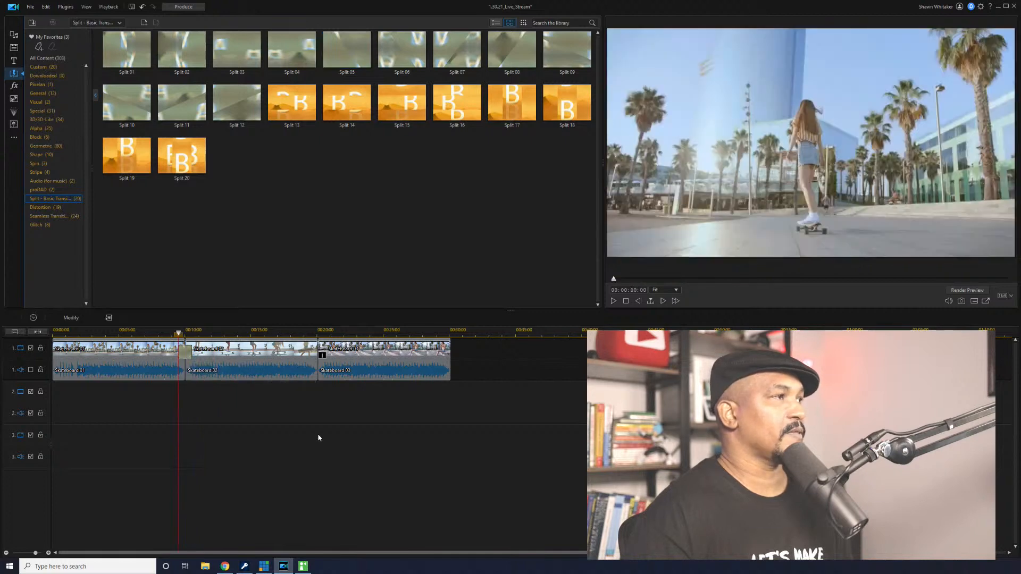
key("space")
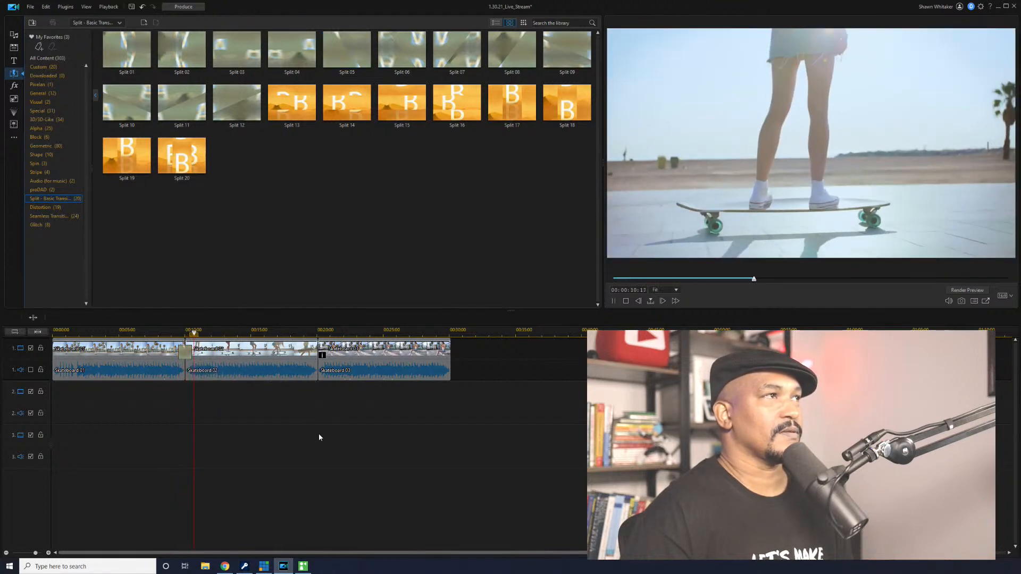
key("space")
Replace the transition between Skateboard 01 and Skateboard 02 with Split 12 and play it
left_click_drag(457, 49, 405, 54)
left_click(238, 104)
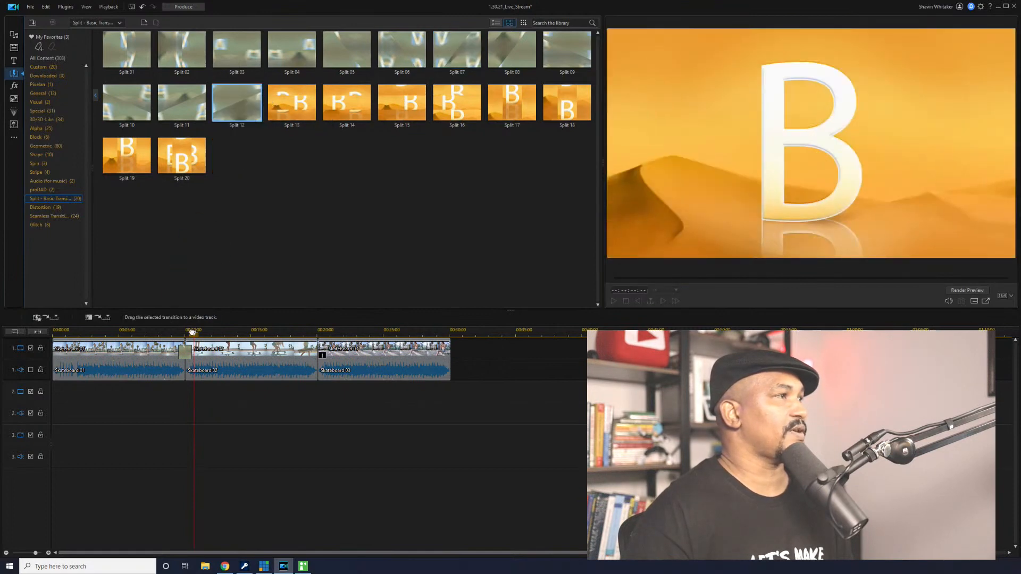
left_click(187, 350)
key("space")
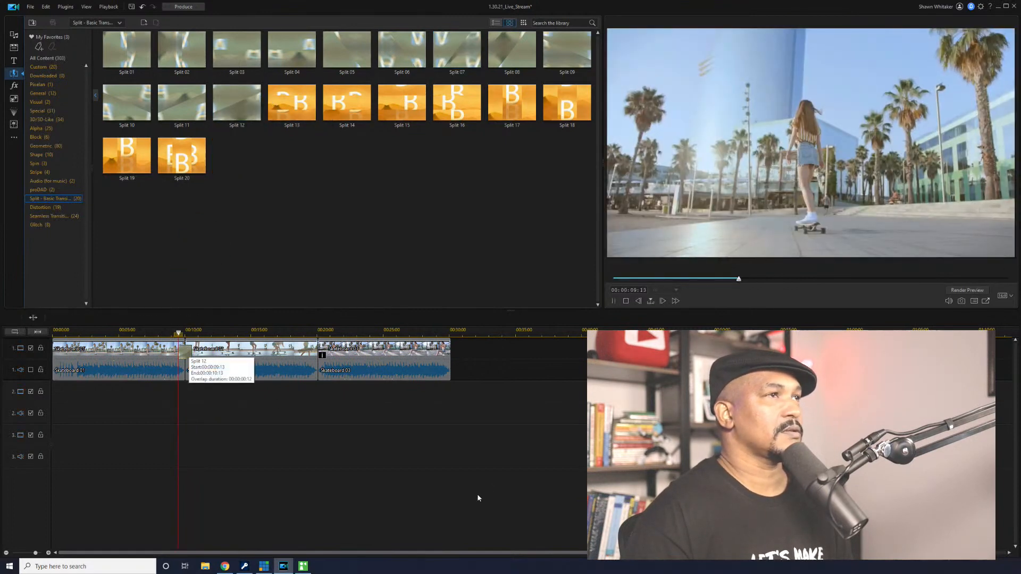
Try the Split 13 and Split 17 transitions one after the other between Skateboard 01 and Skateboard 02 and play them
left_click_drag(287, 101, 186, 351)
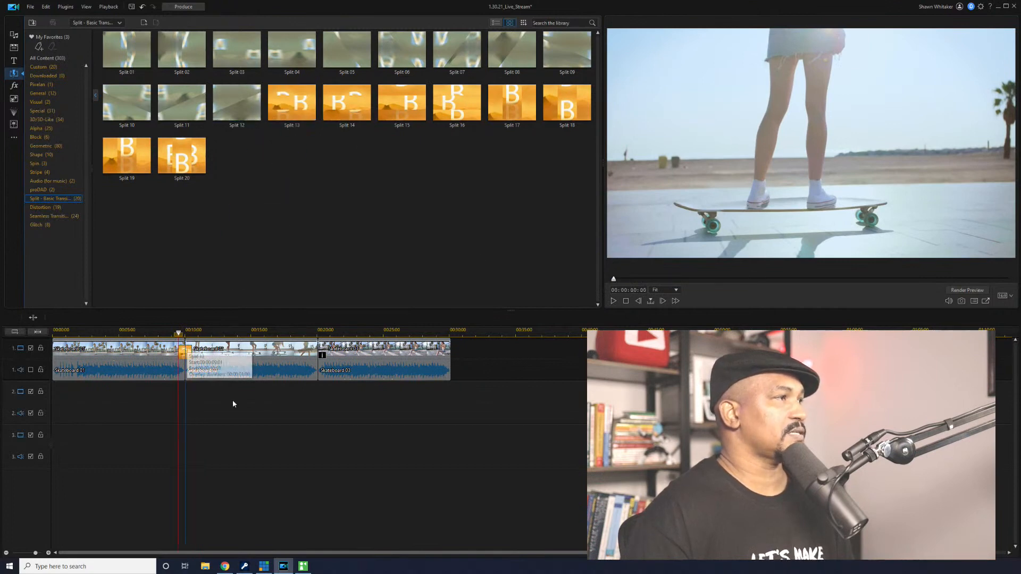
key("space")
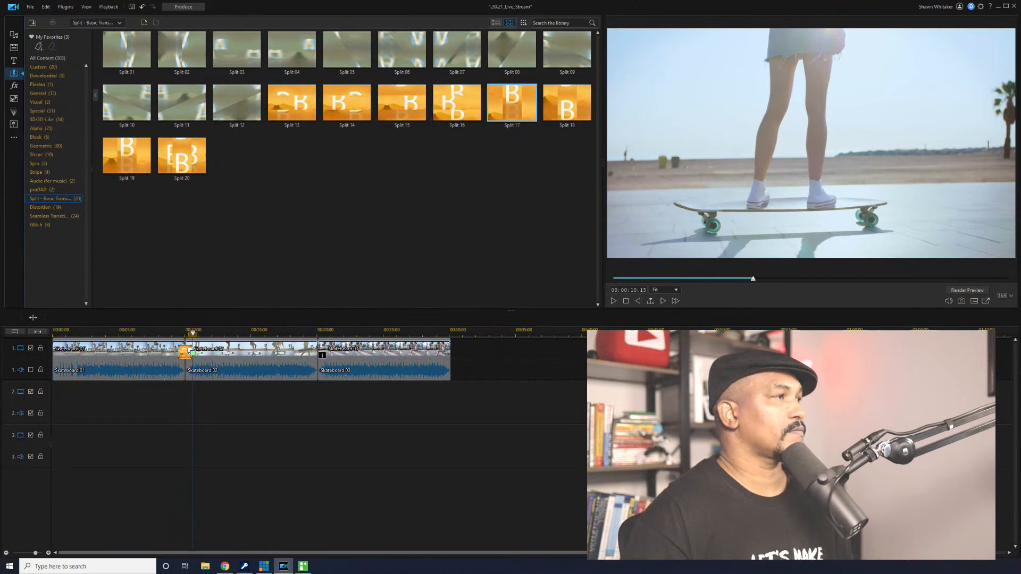
left_click_drag(189, 351, 189, 352)
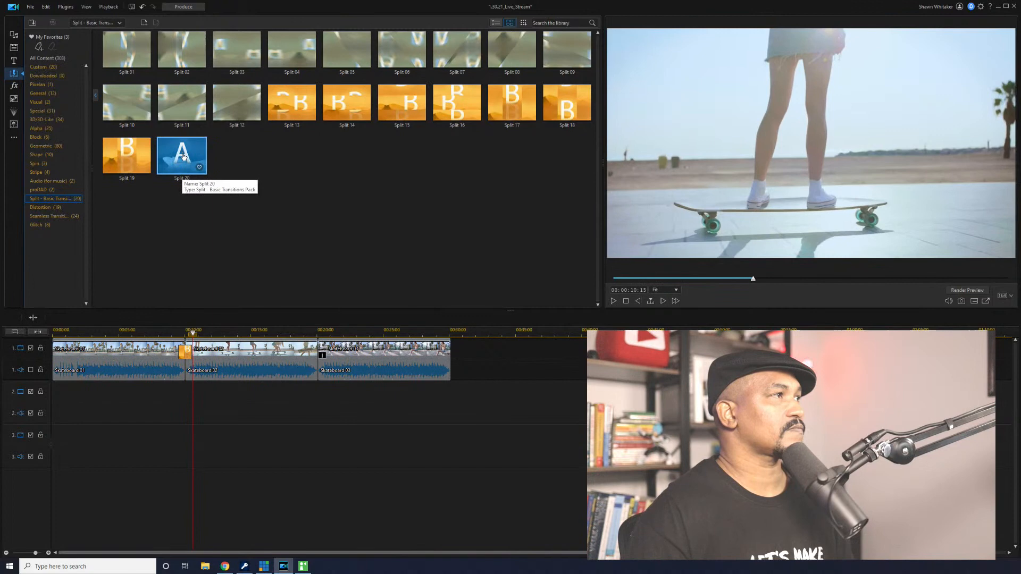
Try the Split 20 transition between Skateboard 01 and Skateboard 02, then remove the transition from the cut
left_click_drag(127, 157, 189, 355)
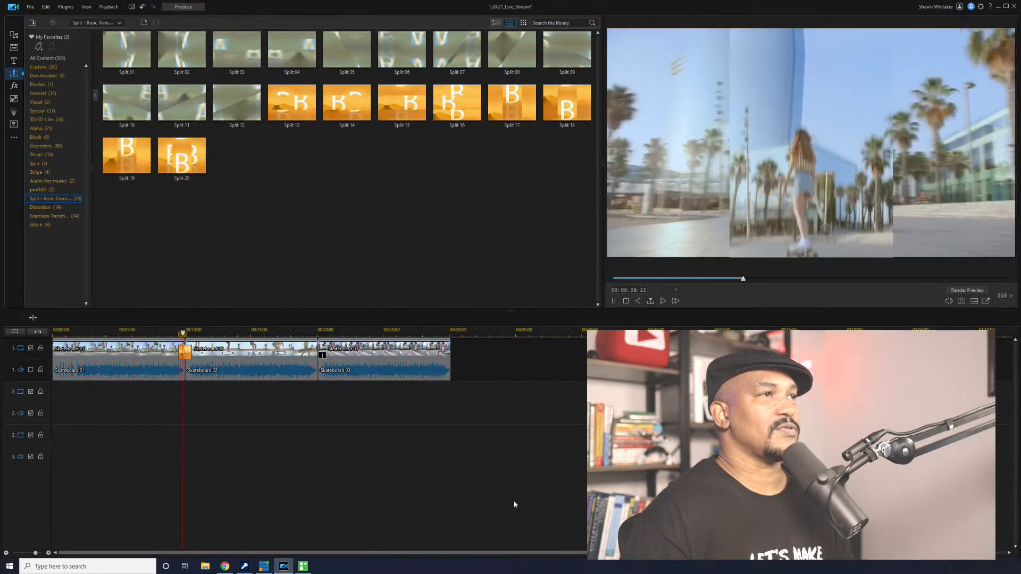
left_click(186, 352)
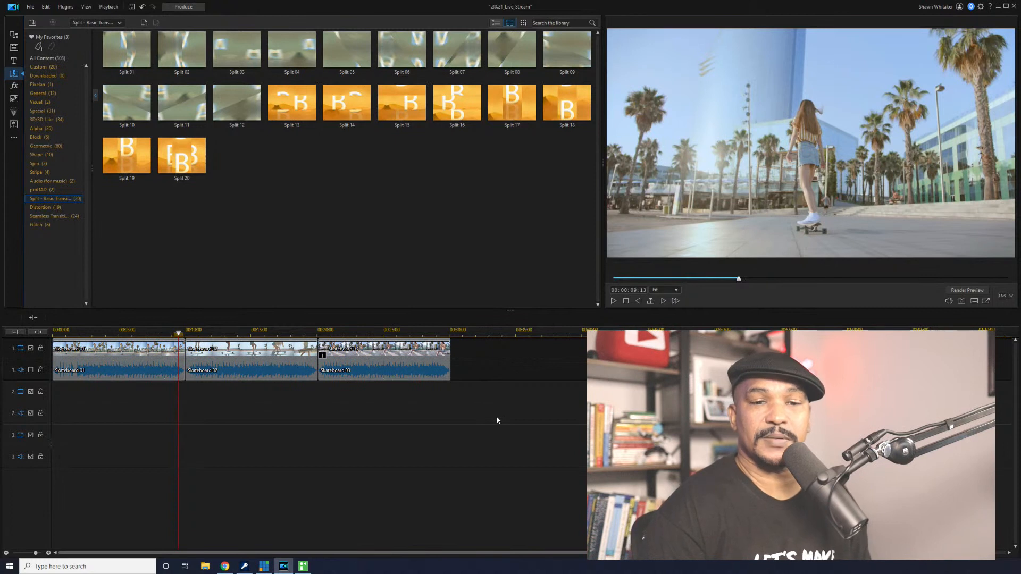
Show the Cartoon Titles pack in the title library and preview Cartoon Titles 02, 05, 09 and 15
left_click(14, 62)
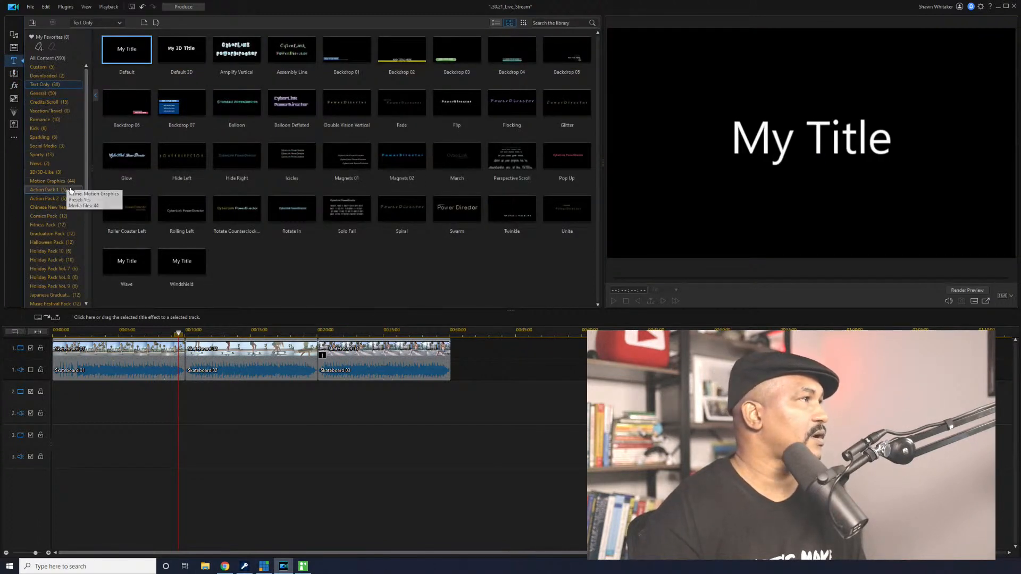
scroll(72, 267, "down", 5)
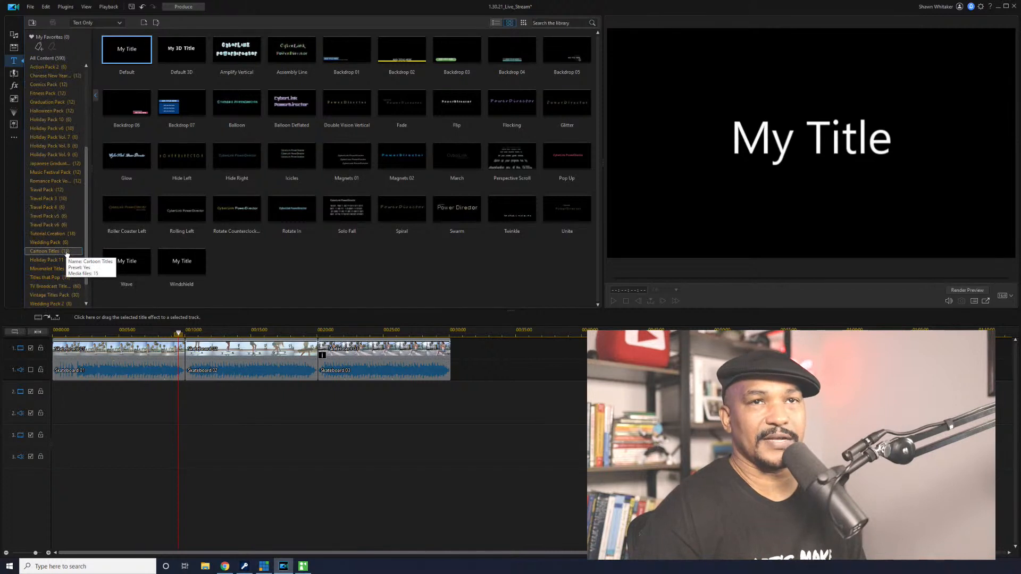
left_click(67, 254)
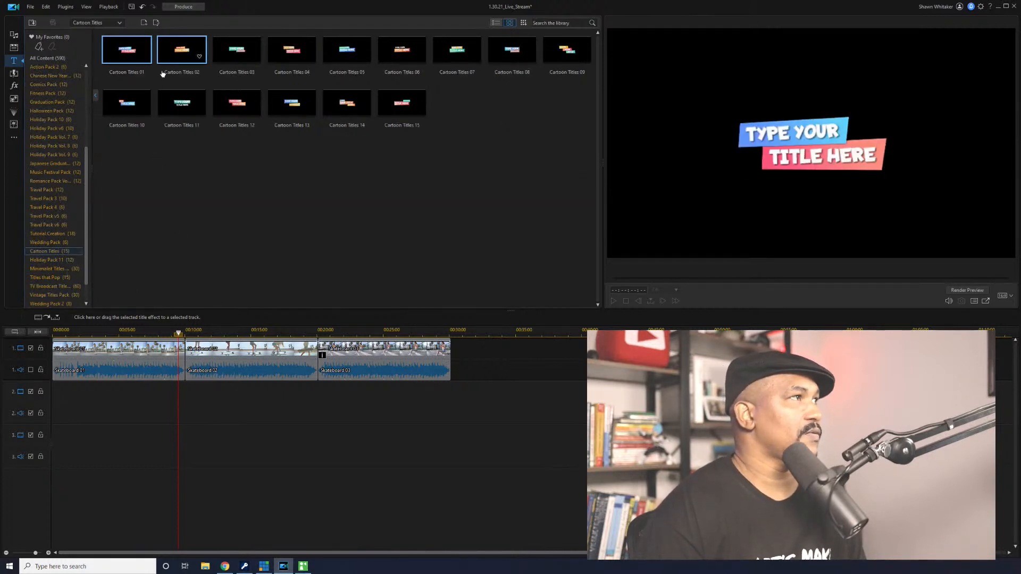
left_click(171, 52)
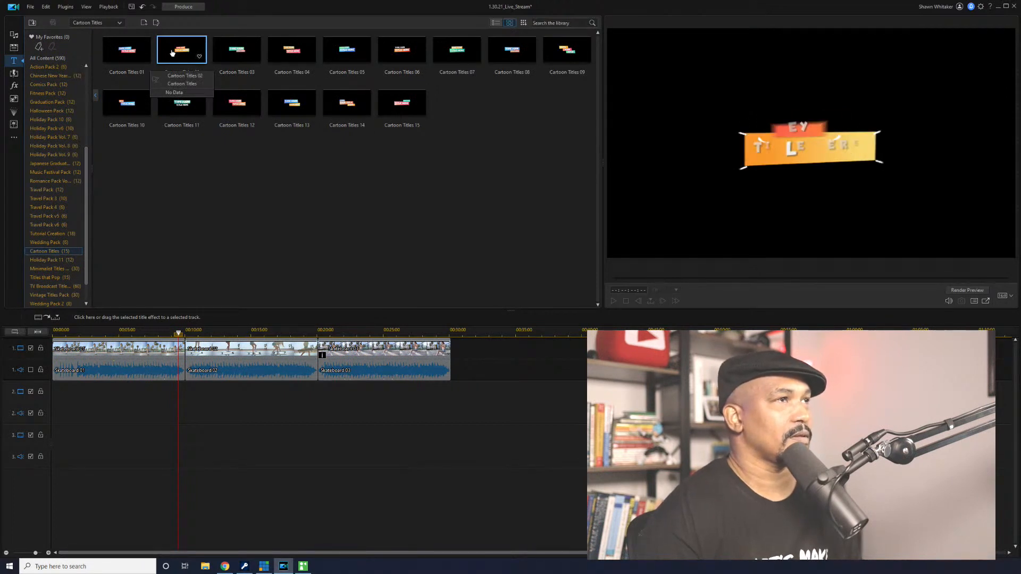
left_click(337, 51)
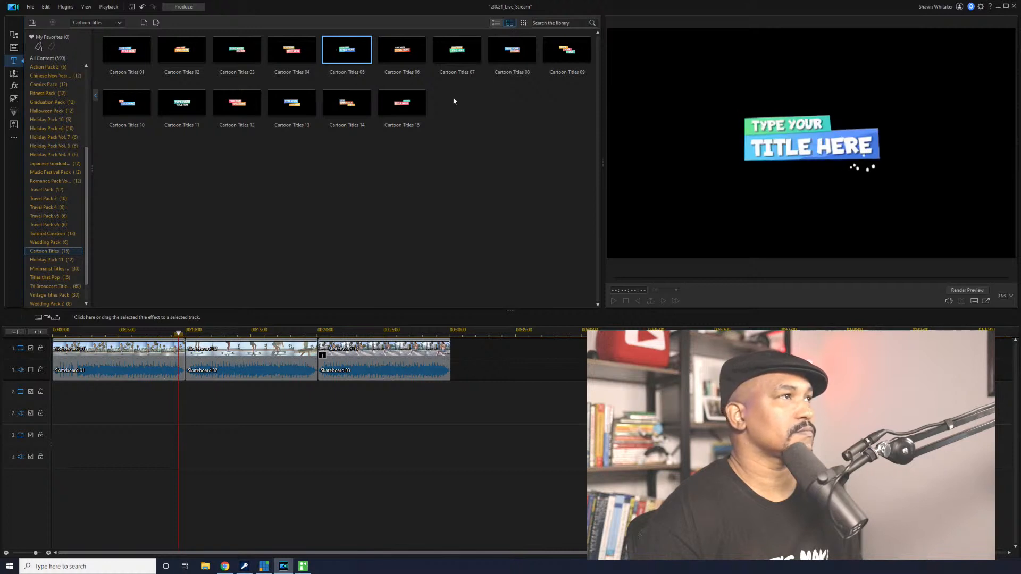
left_click(565, 51)
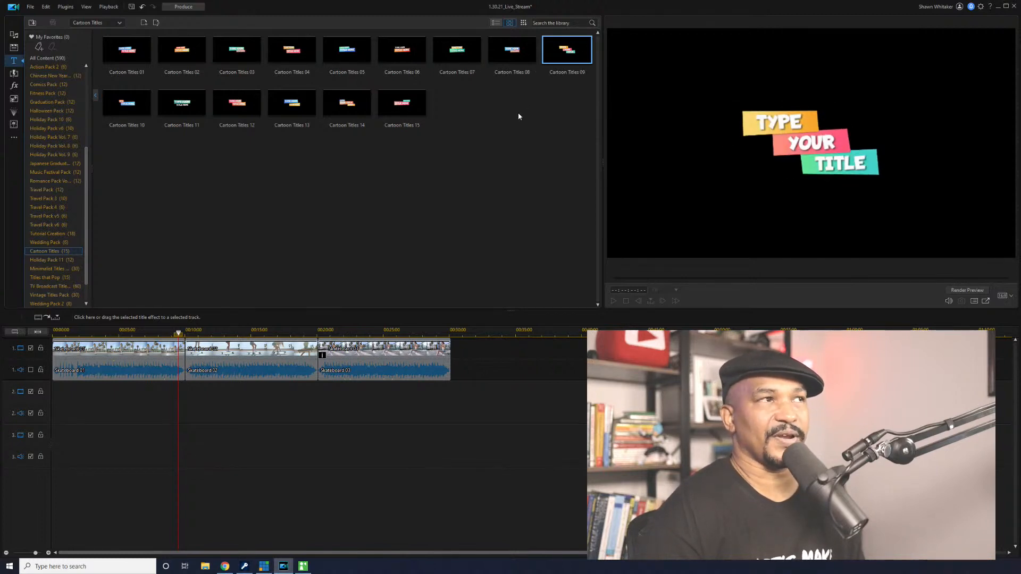
left_click(396, 109)
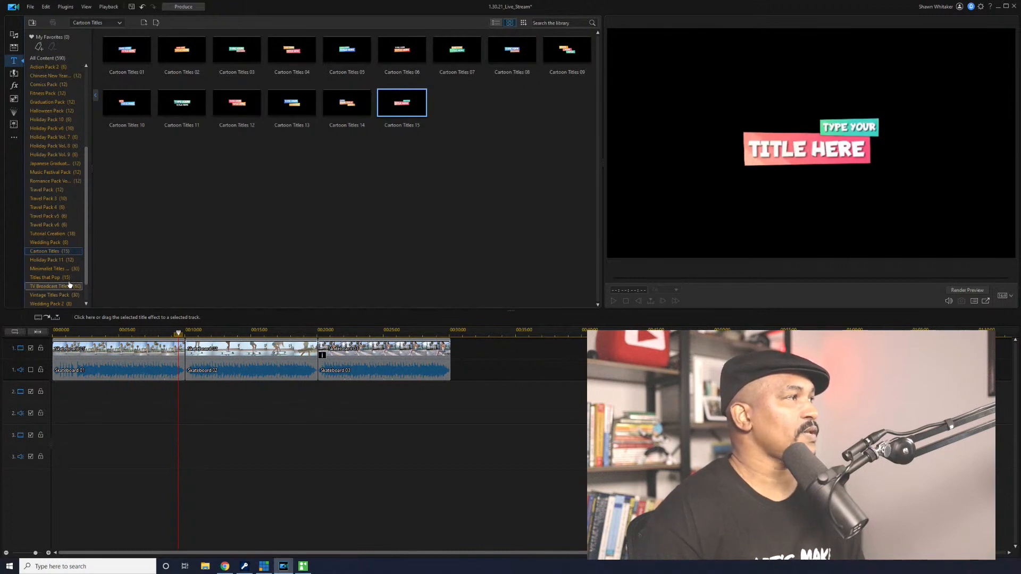
Show the Titles that Pop pack and preview Titles that Pop 02 and 03
left_click(50, 277)
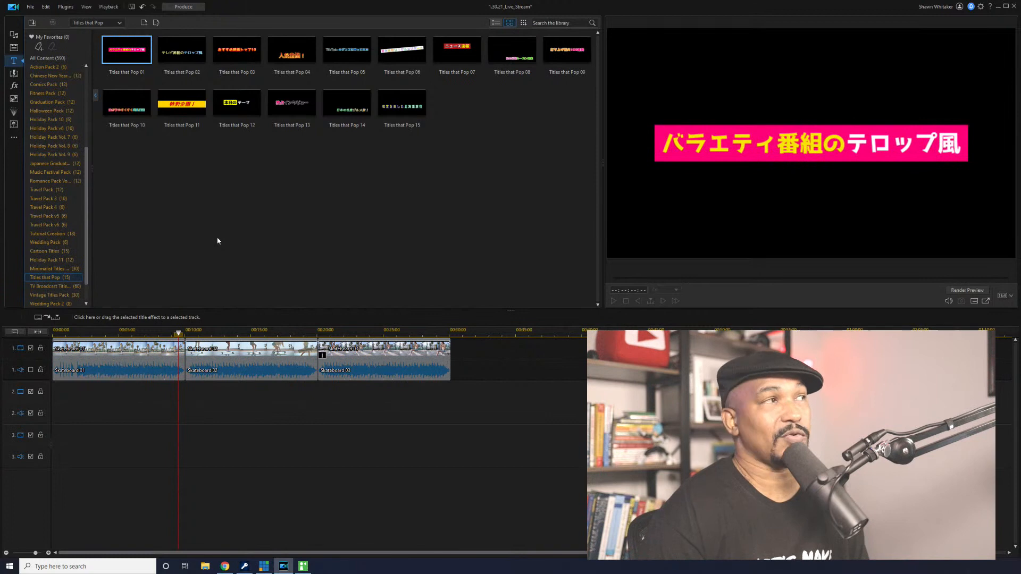
left_click(182, 55)
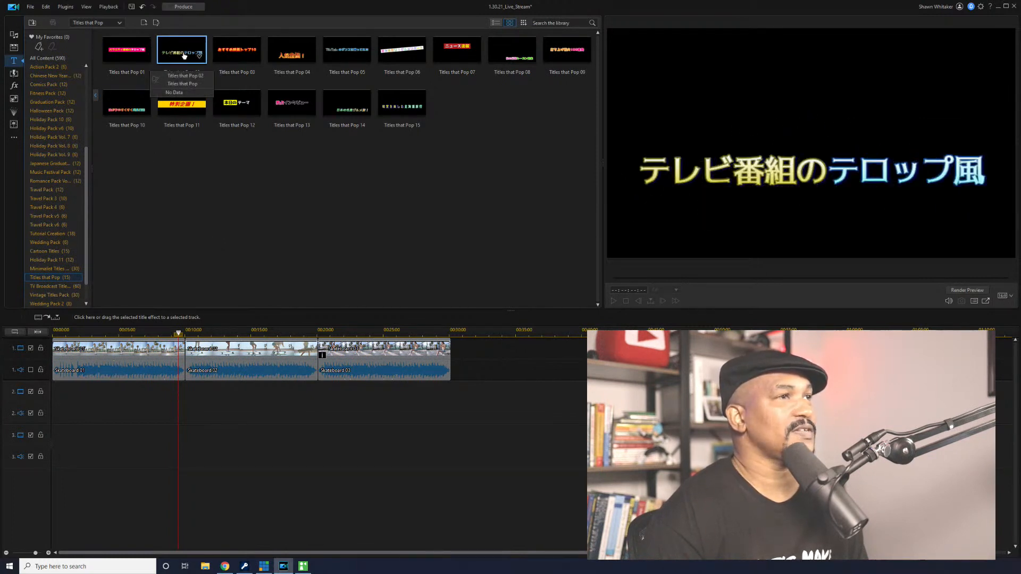
left_click(237, 51)
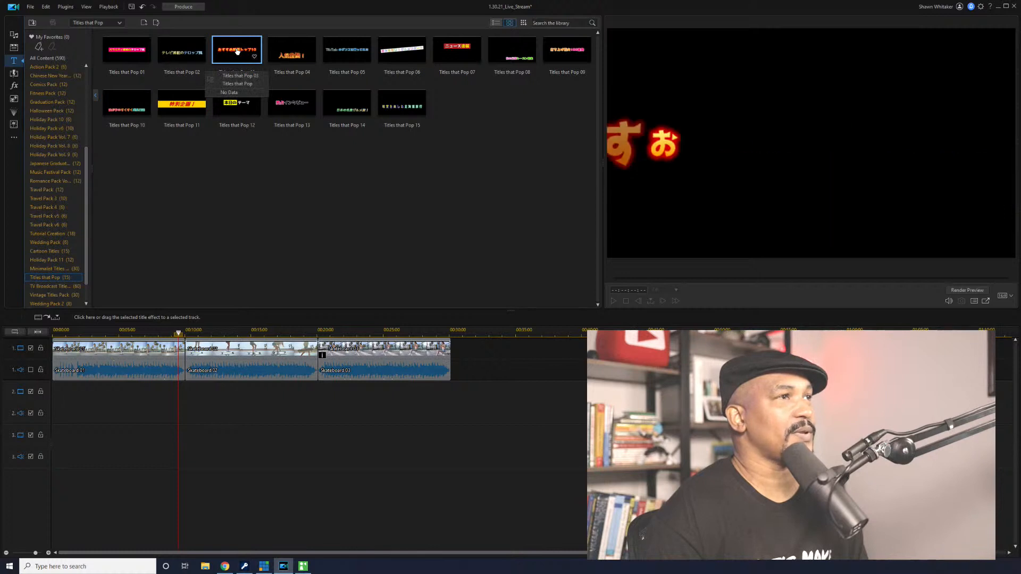
Preview Titles that Pop 04 and place it on video track 2 beneath the second half of the Skateboard 02 clip
left_click(289, 51)
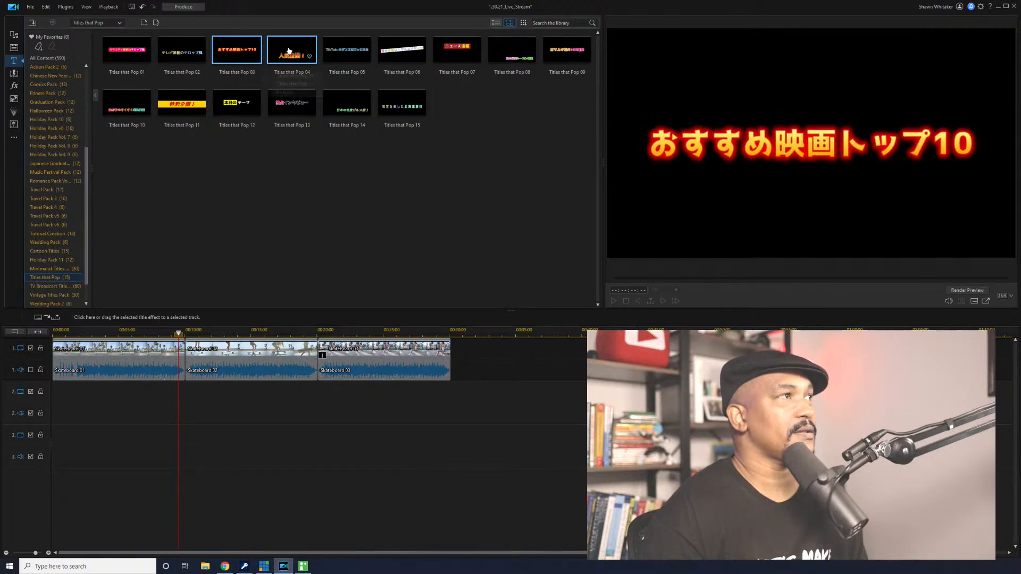
left_click_drag(289, 51, 274, 388)
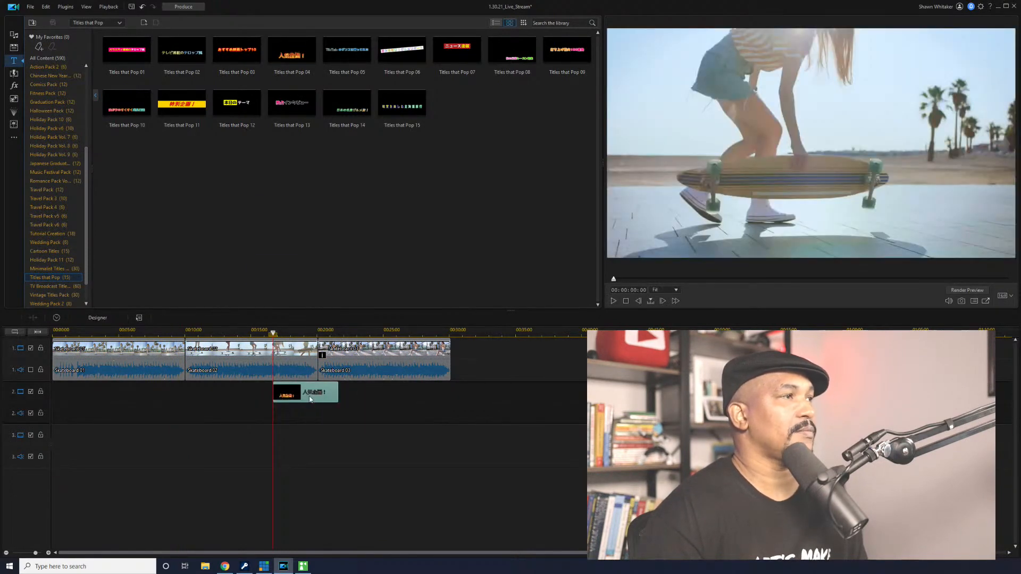
Change the track 2 title's text to "My Text" in the Title Designer, play its animation and apply the change
double_click(310, 398)
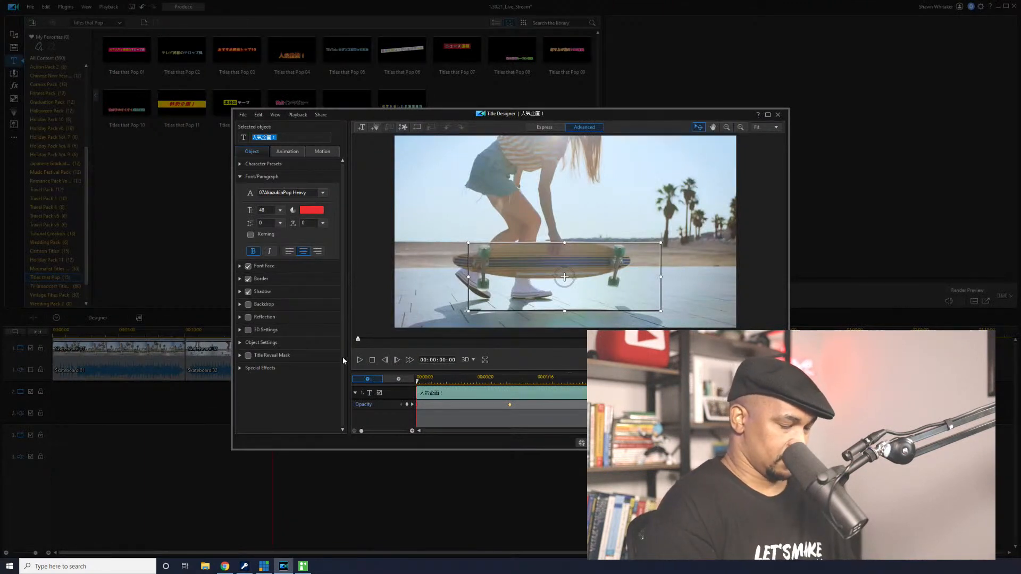
type("My Text")
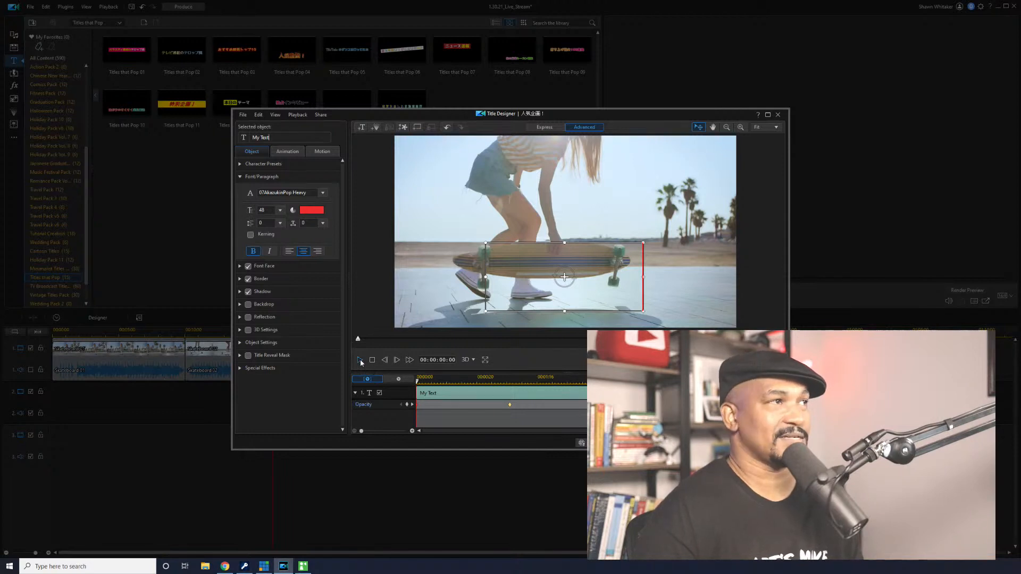
left_click(360, 361)
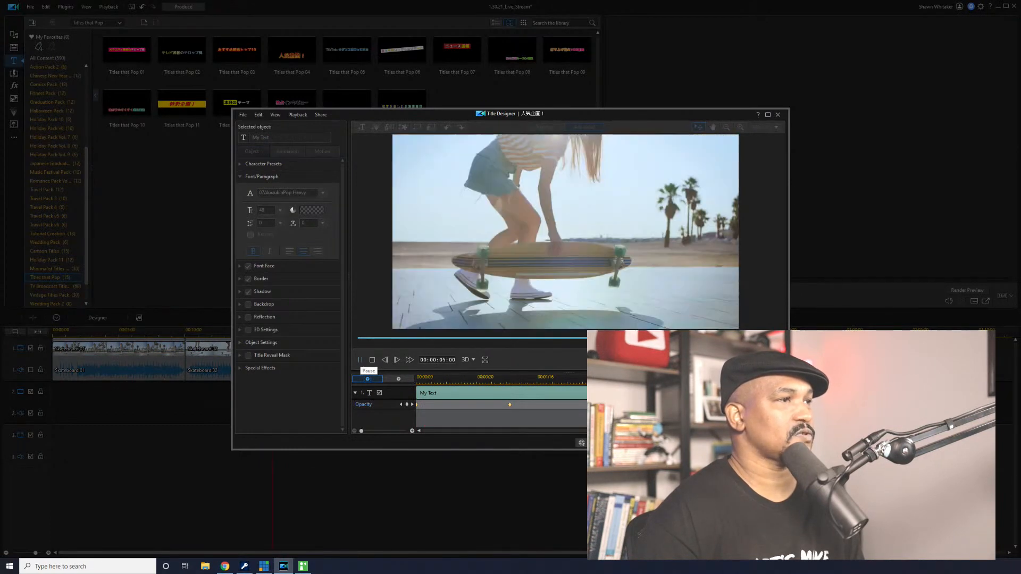
key("Return")
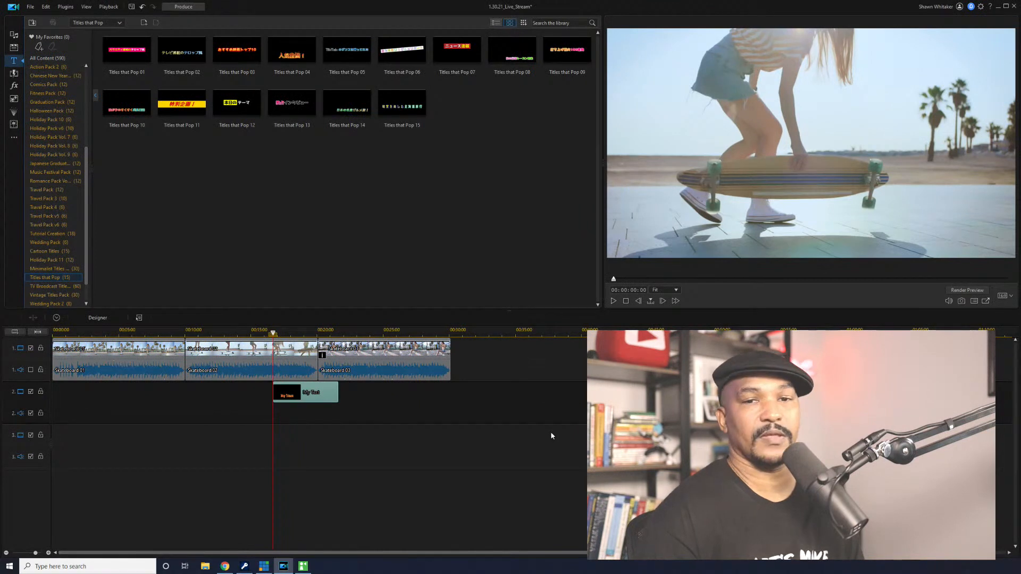
Preview more templates from the Titles that Pop pack, including Titles that Pop 15, 10, 08 and 09
left_click(402, 118)
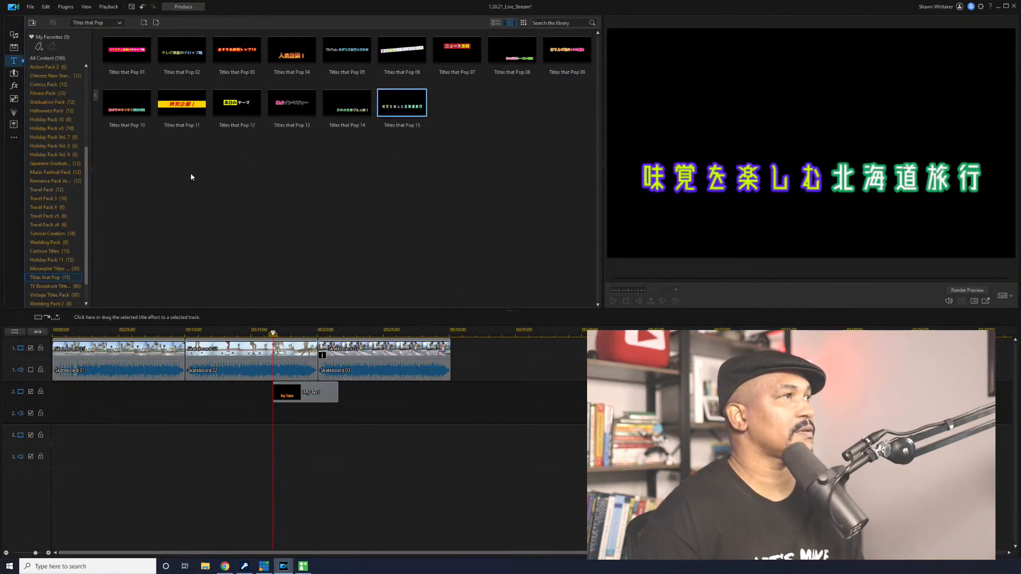
left_click(181, 50)
left_click(140, 99)
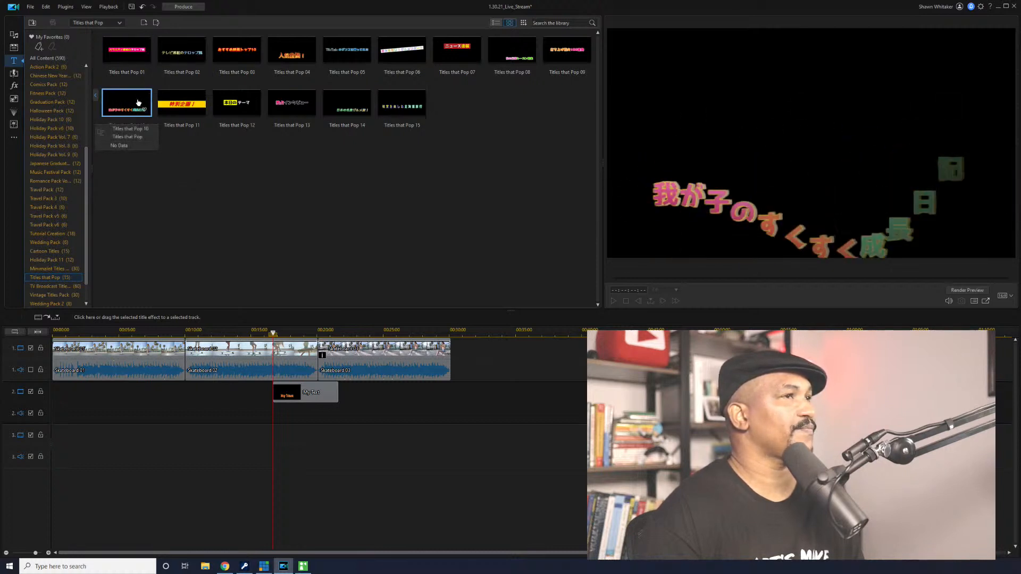
left_click(513, 58)
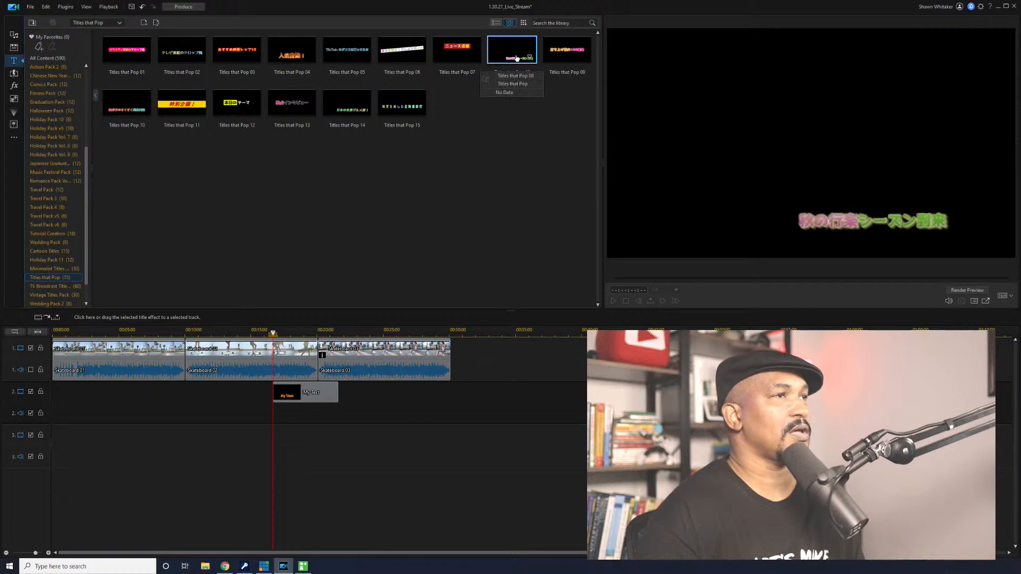
left_click(566, 53)
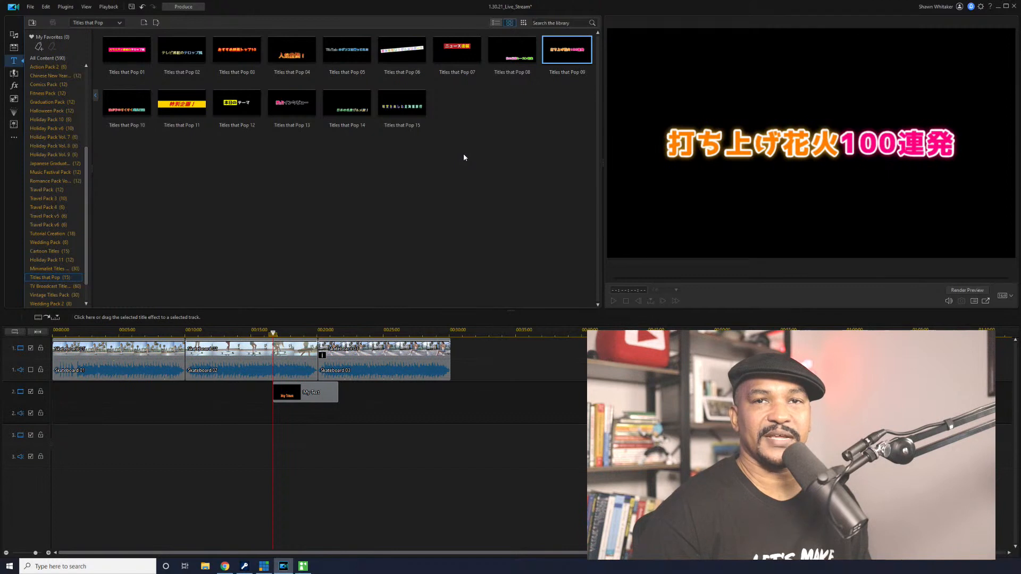
Show the Wedding Pack 2 titles and the Vintage Titles Pack, previewing Vintage Title 05 and Vintage Title 07
scroll(51, 158, "down", 1)
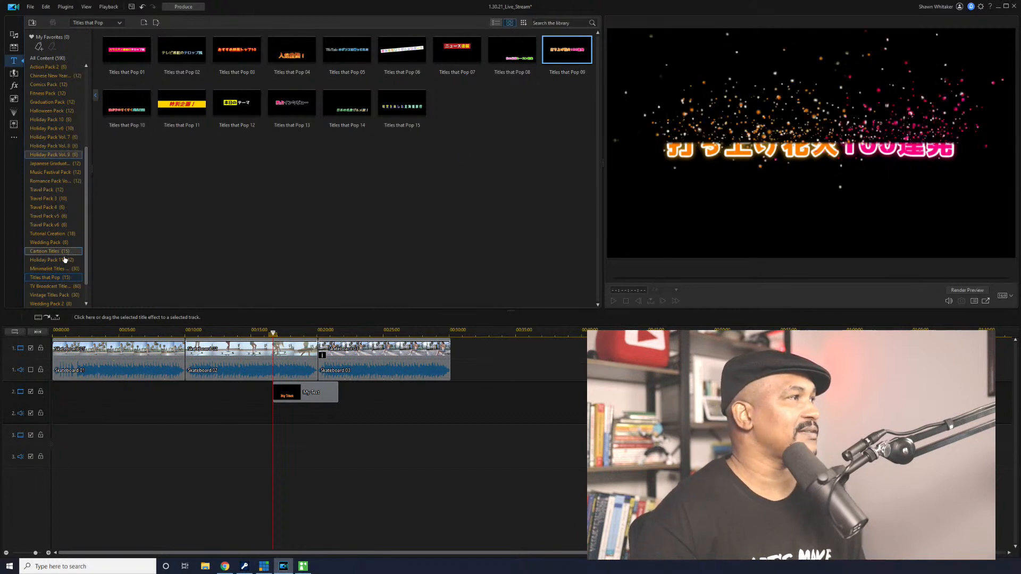
left_click(60, 279)
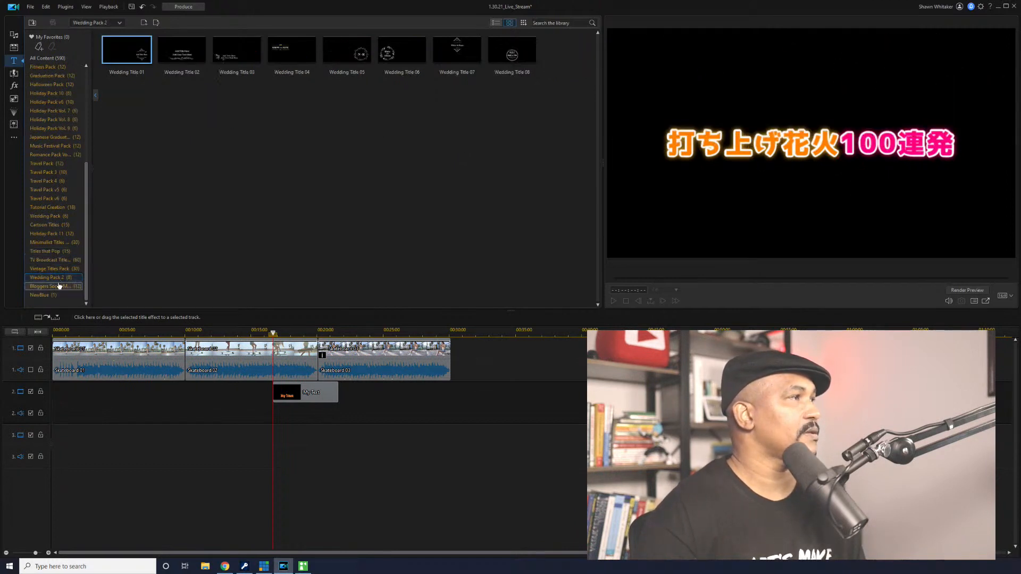
left_click(53, 268)
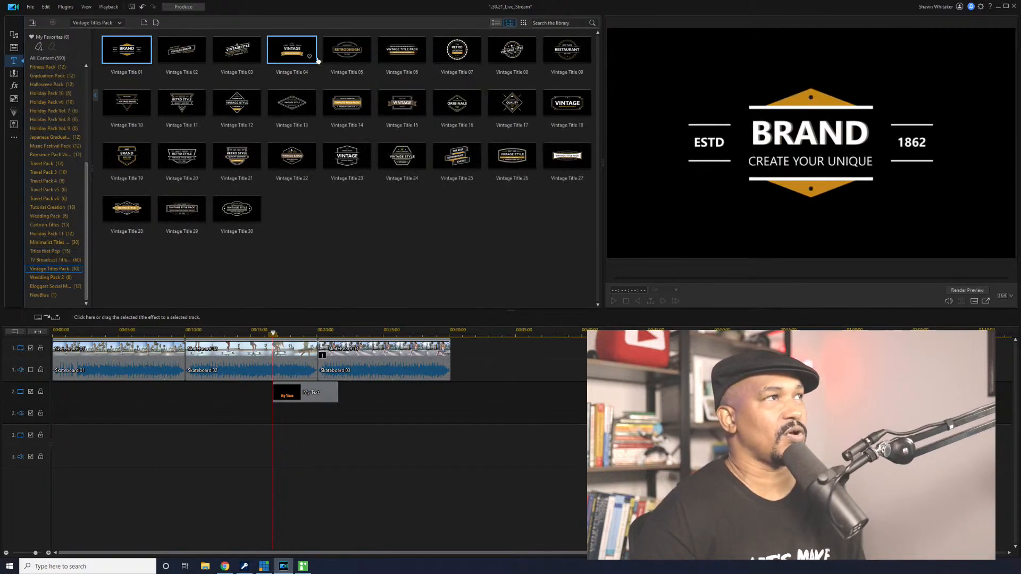
left_click(359, 54)
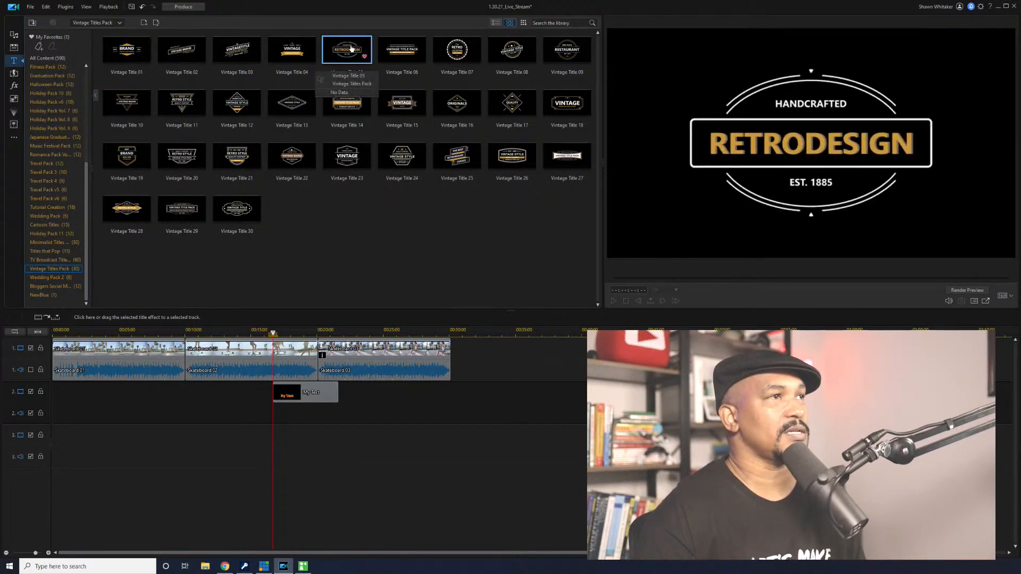
left_click(450, 53)
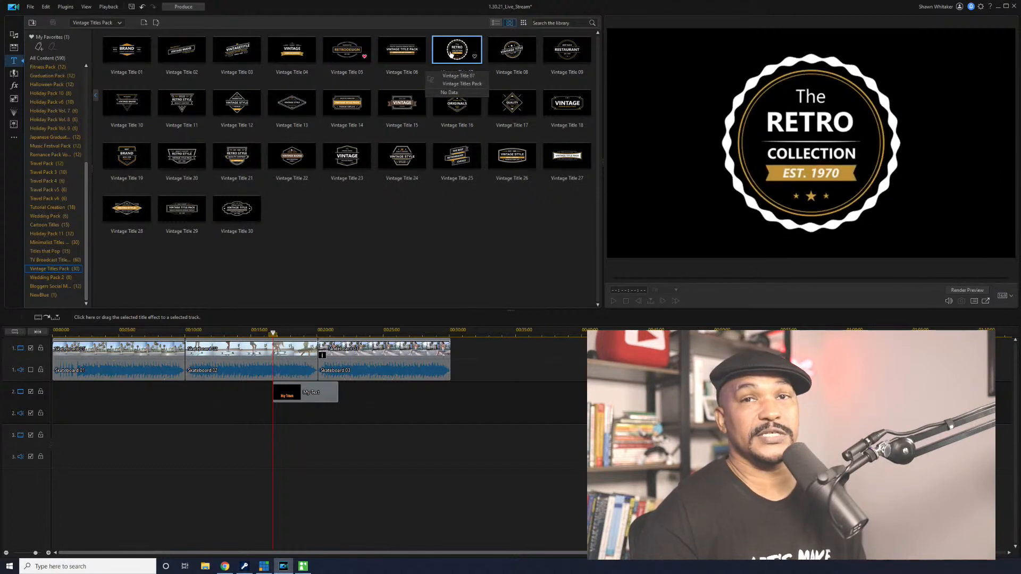
Preview more templates from the Vintage Titles Pack: Vintage Title 16, 17, 26 and 21
left_click(455, 109)
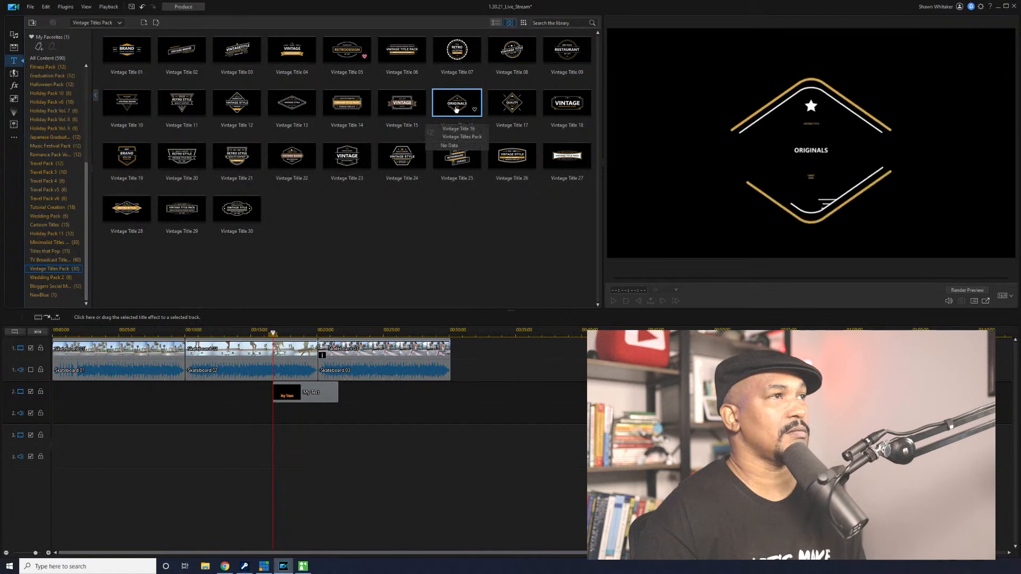
left_click(508, 108)
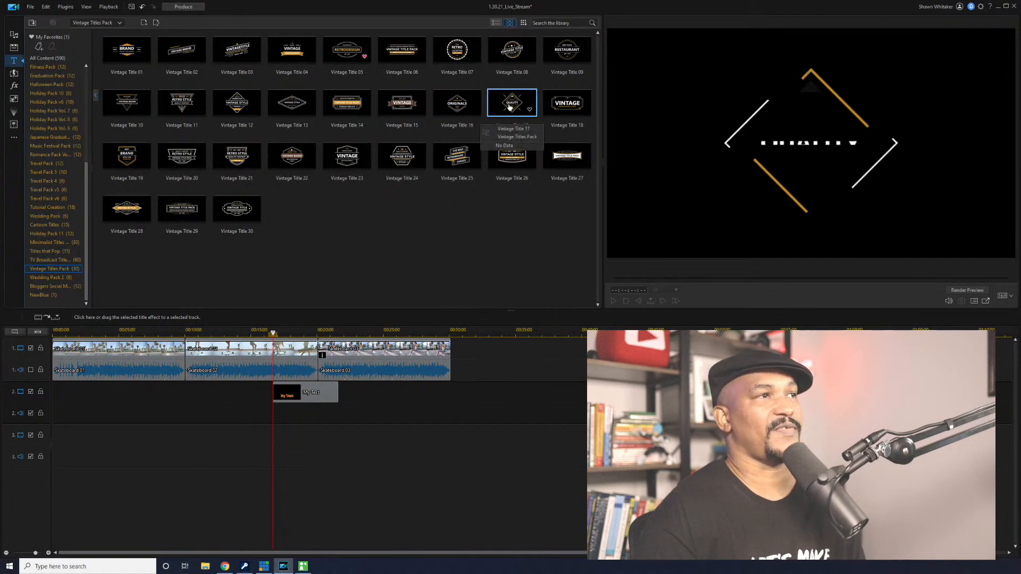
left_click(507, 158)
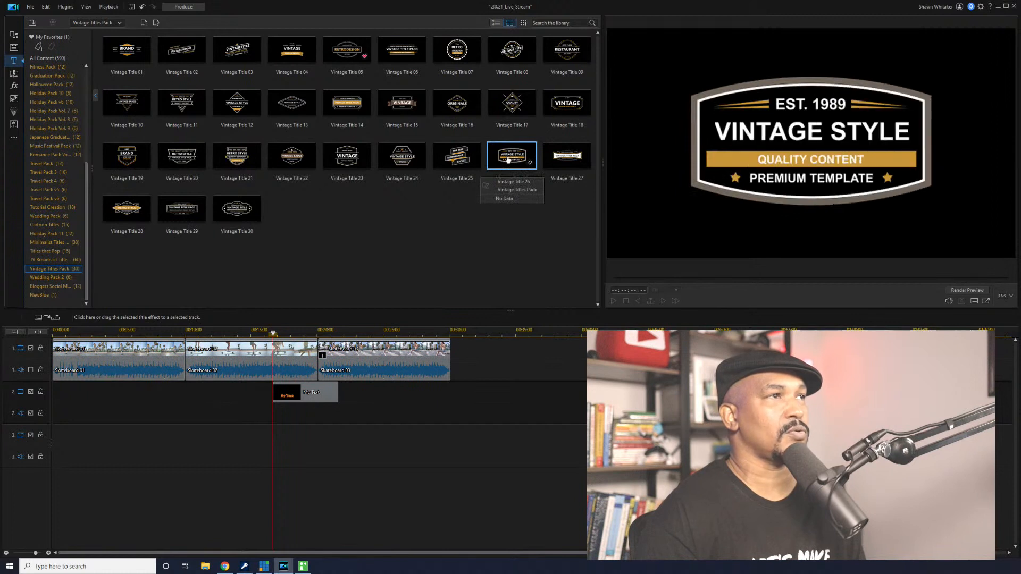
left_click(248, 158)
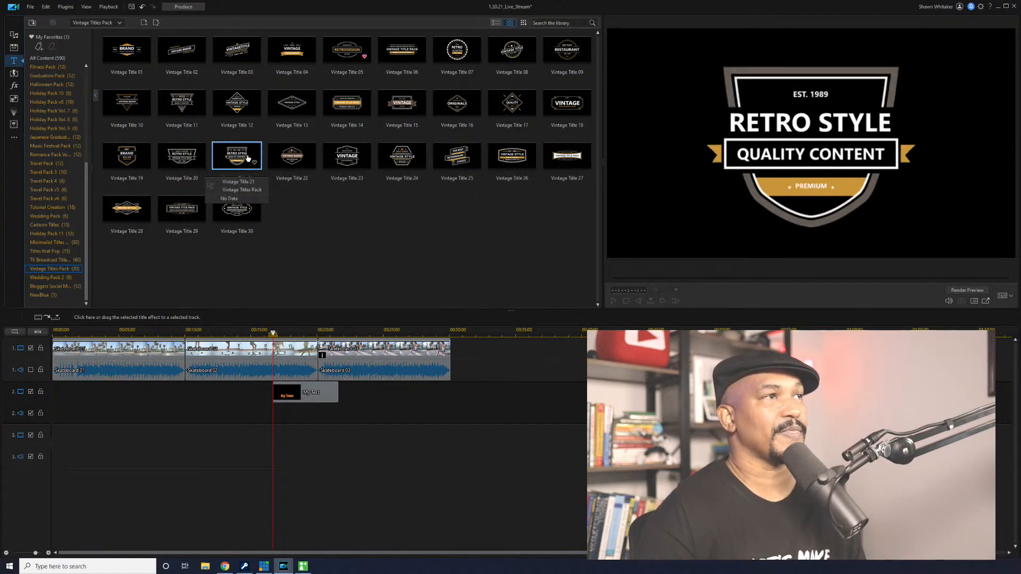
Compare the title packs by previewing Titles that Pop 14, showing Cartoon Titles and returning to the Vintage Titles Pack
left_click(56, 254)
left_click(336, 109)
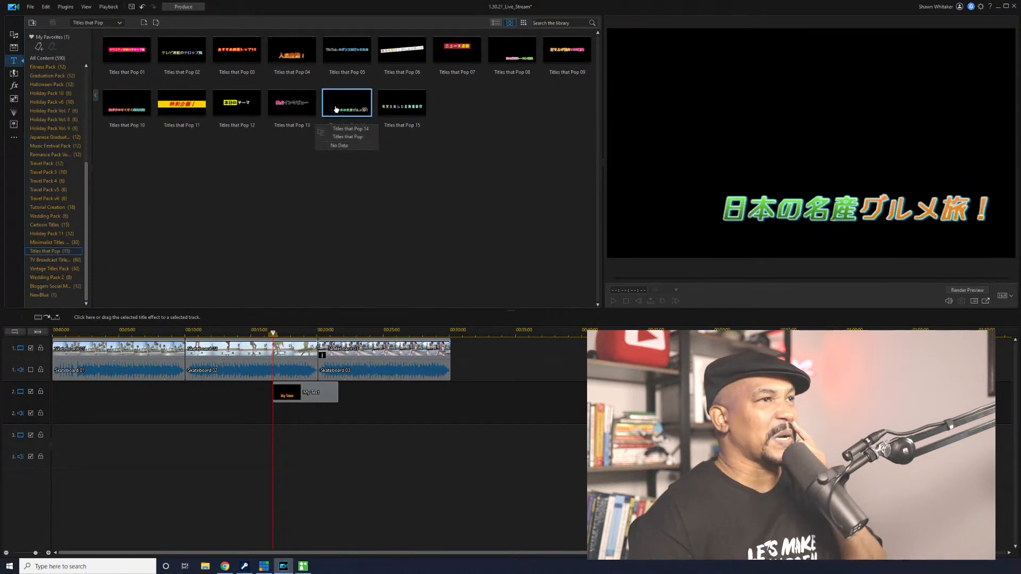
left_click(49, 225)
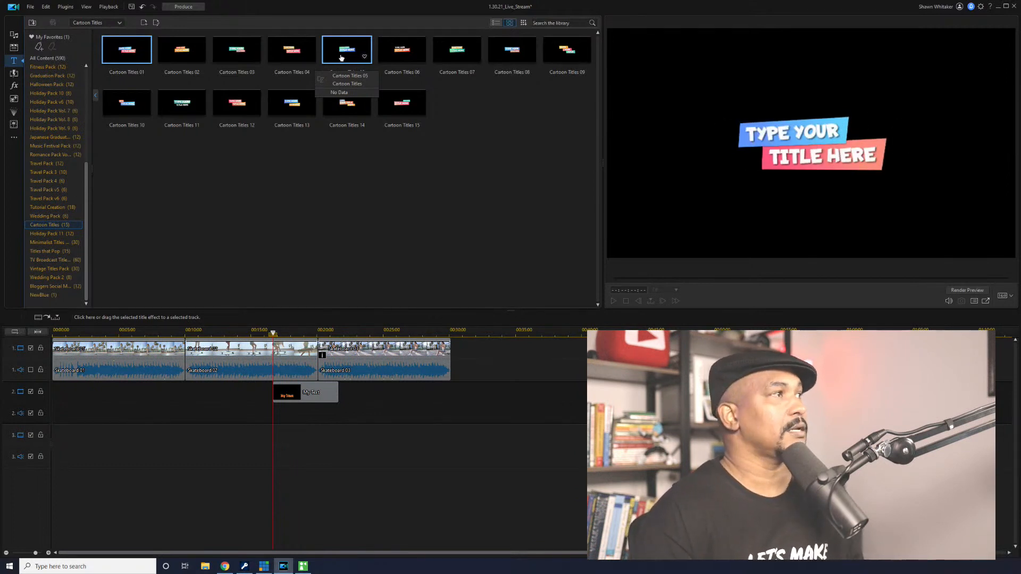
left_click(51, 269)
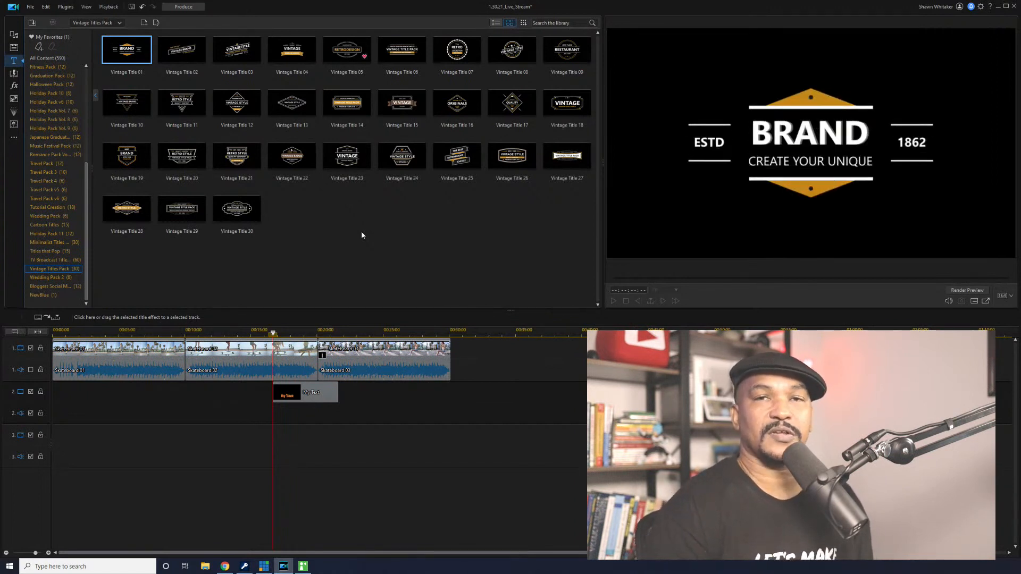
Show the Acoustic category of background music in the media library
left_click(13, 36)
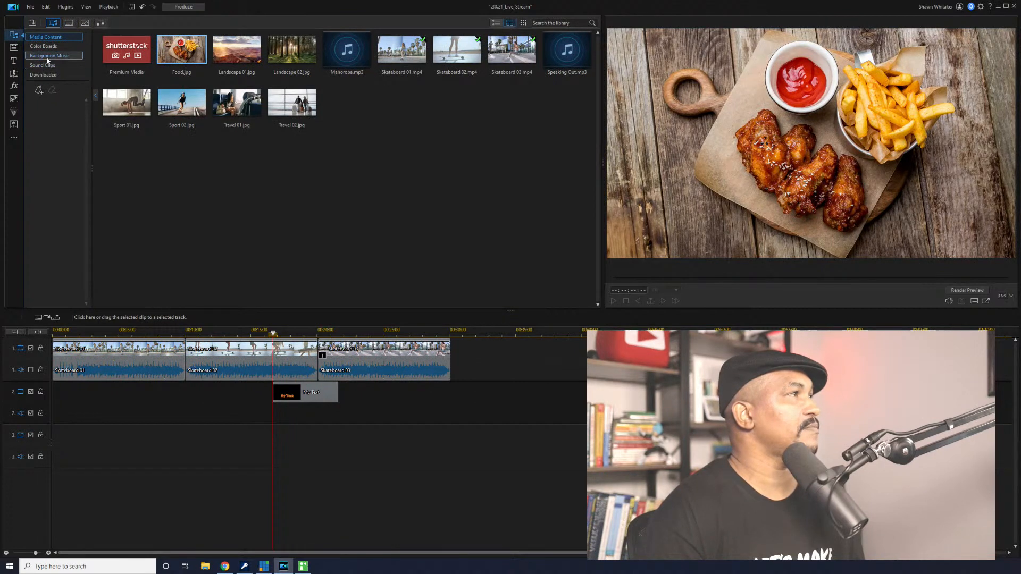
left_click(48, 58)
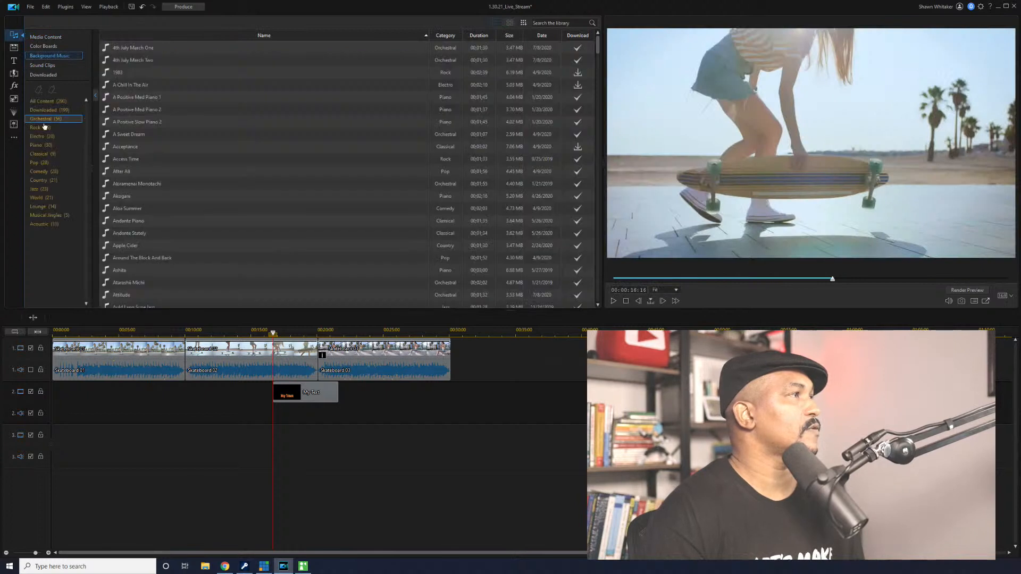
left_click(49, 226)
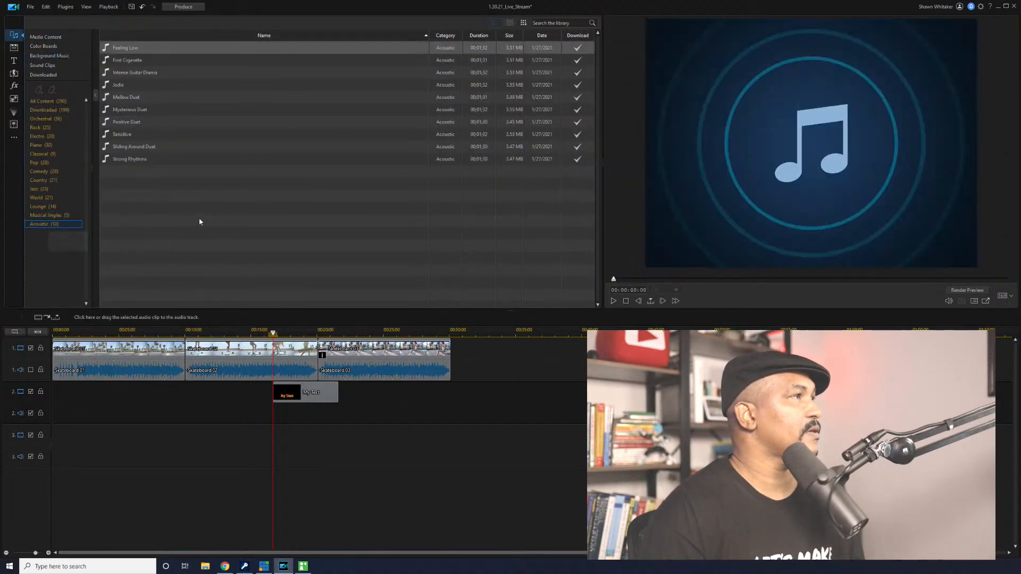
Listen to several acoustic background tracks, including First Cigarette and Sensitive
left_click(143, 64)
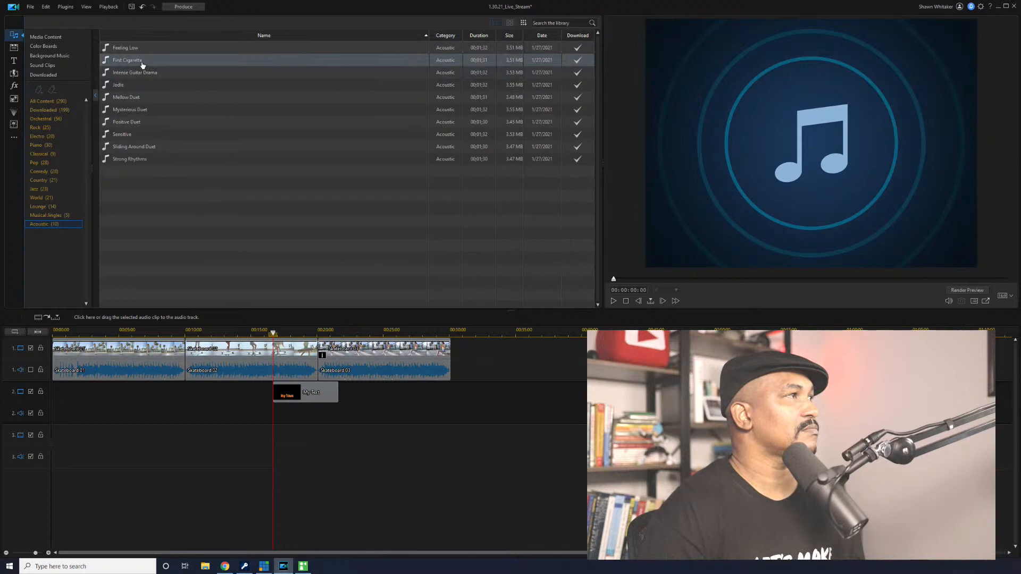
key("space")
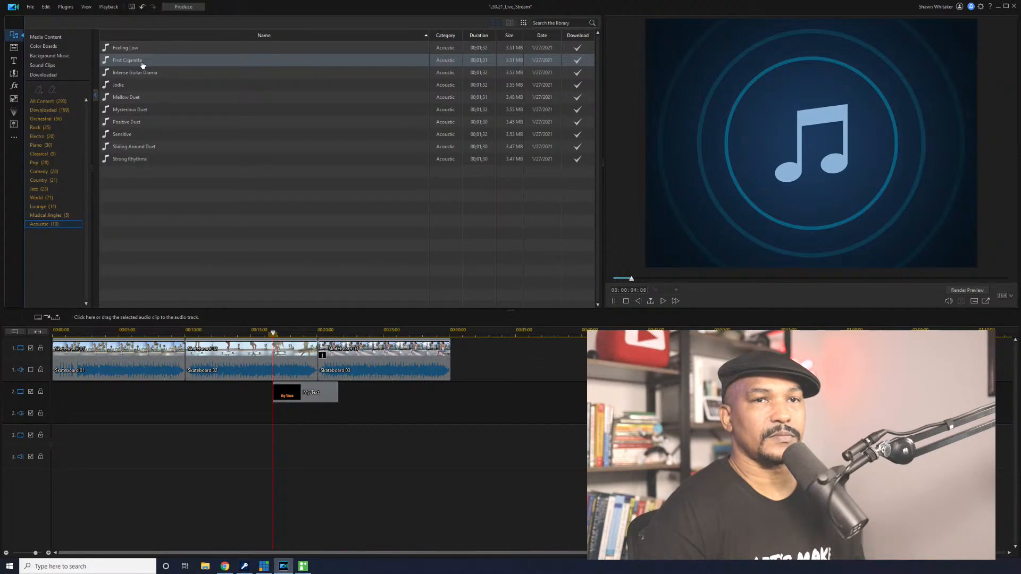
left_click(144, 89)
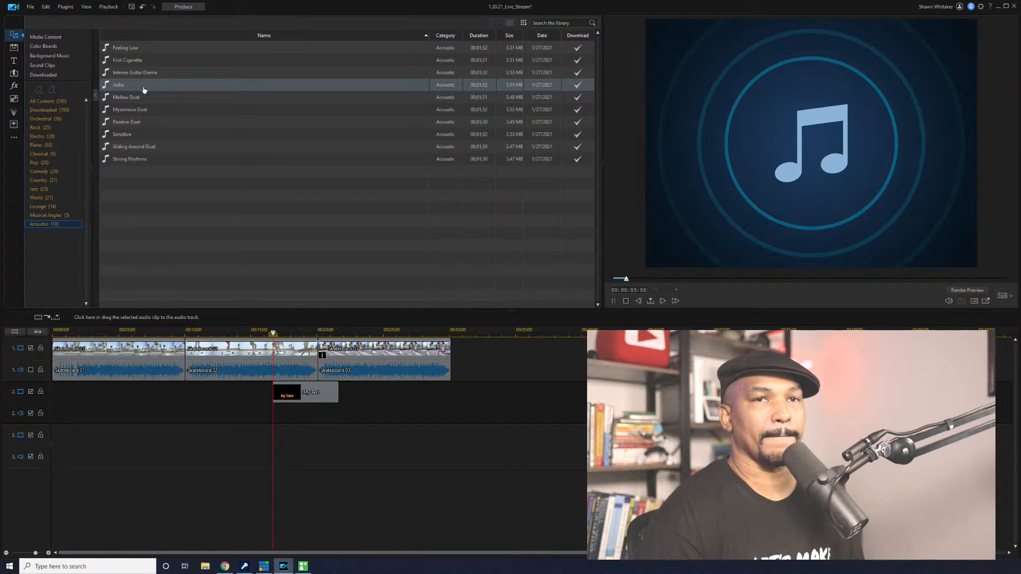
left_click(143, 137)
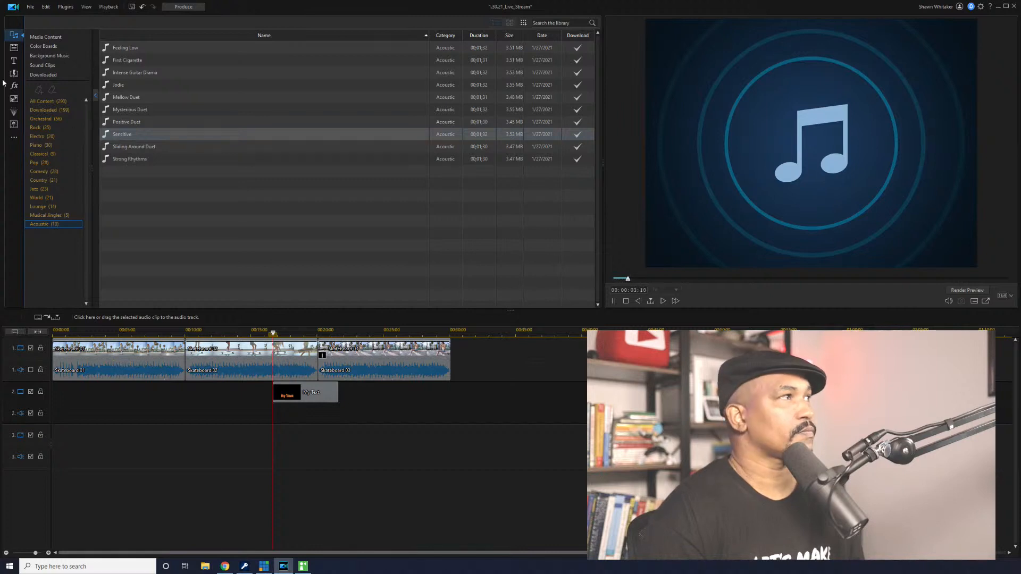
left_click(14, 38)
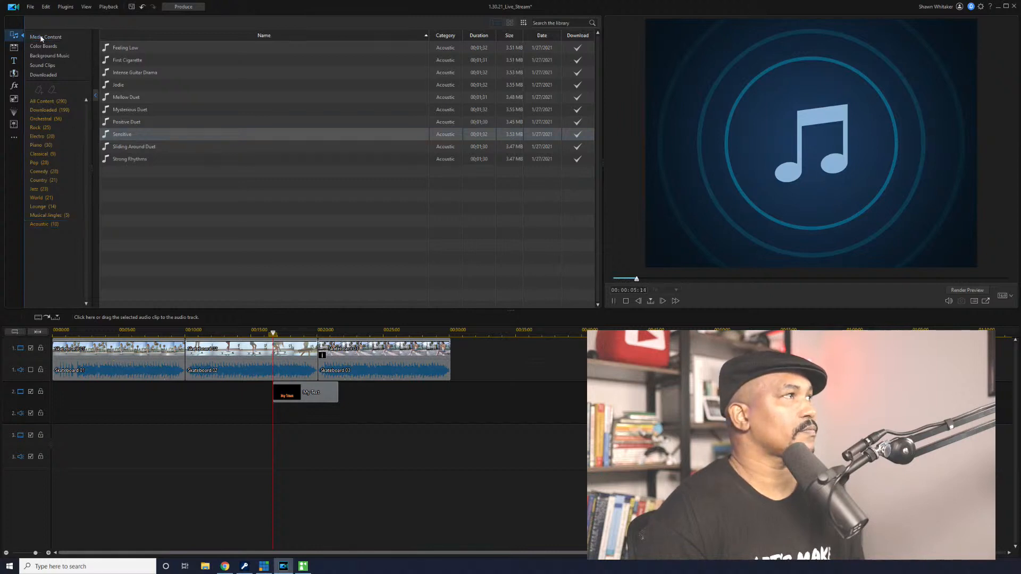